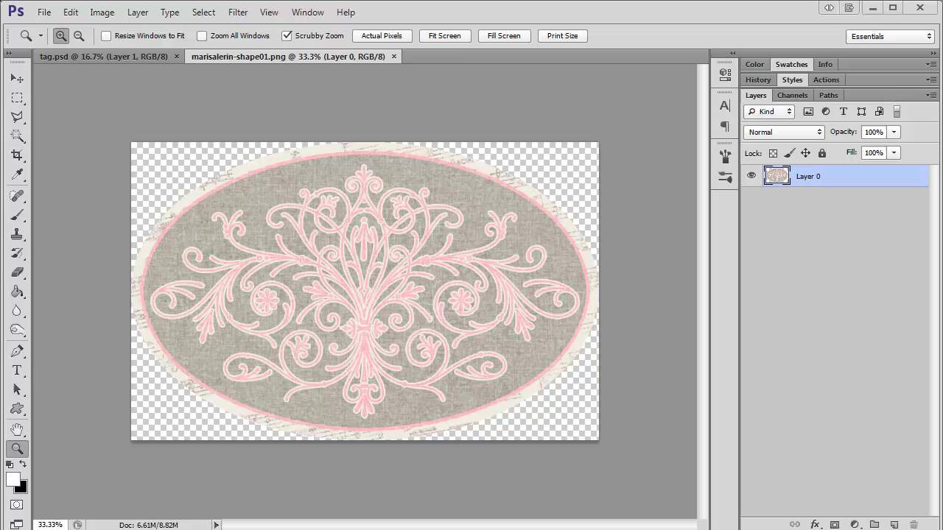
Step: Drag the marisalerin-shape01.png example tab out of the tab group into its own window
drag(325, 55, 482, 108)
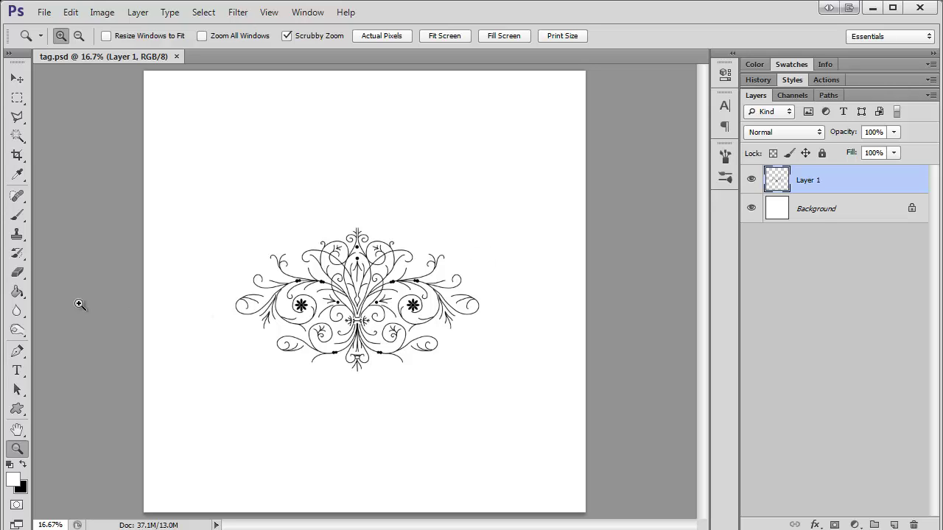
Step: Draw a white ellipse around the ornament on a new Layer 2 above Background
click(17, 409)
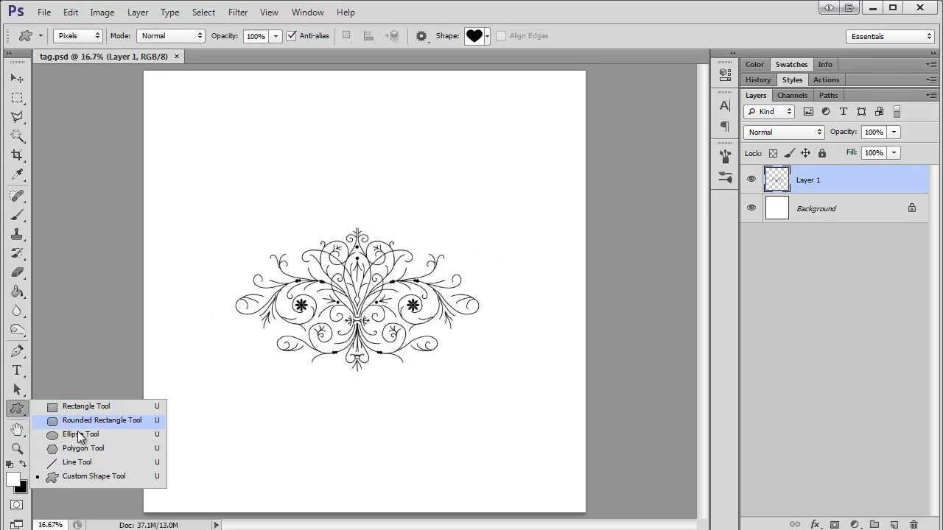
click(81, 436)
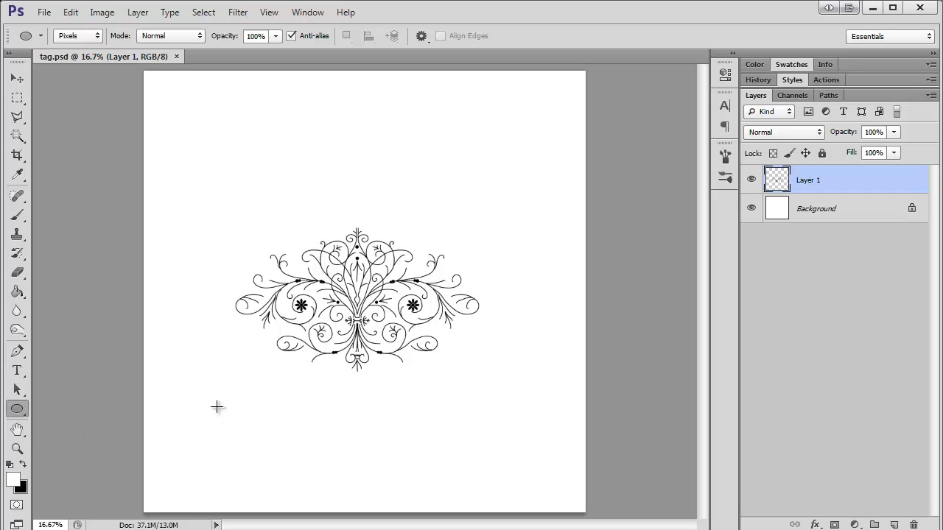
click(820, 212)
key(ctrl+shift+n)
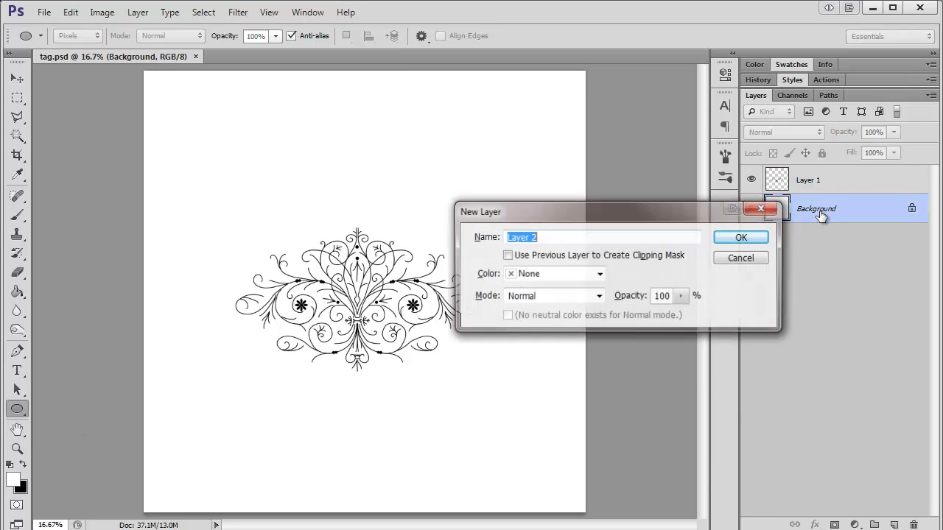
key(Return)
drag(198, 214, 491, 386)
Step: Hide the Background layer and shrink the white oval from its top-left corner
click(751, 237)
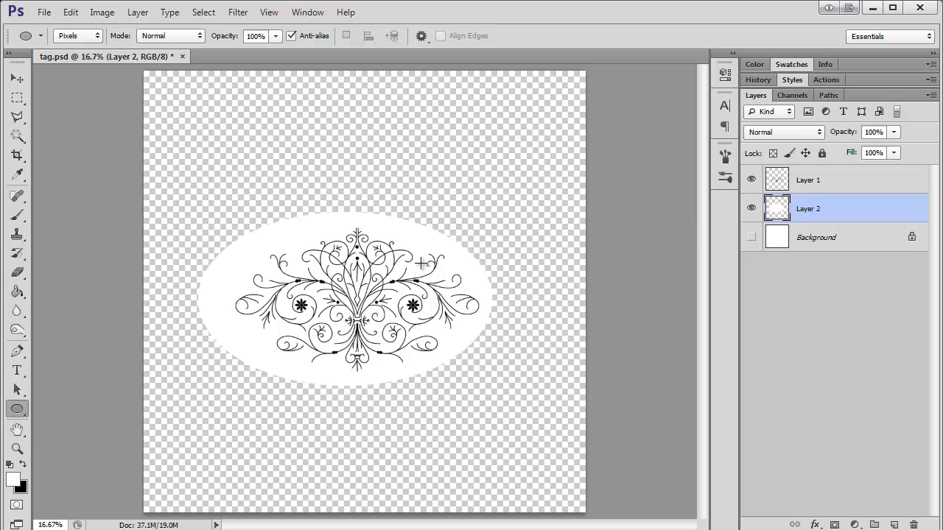
key(ctrl+t)
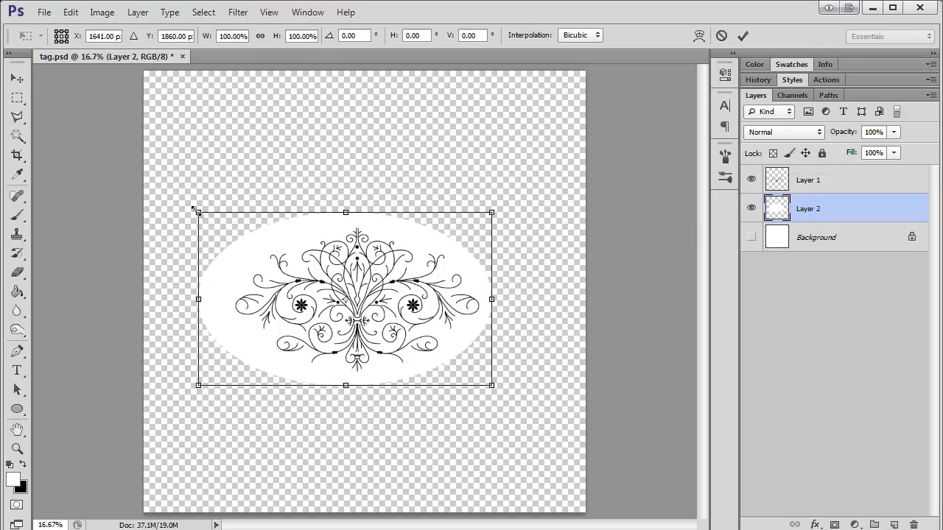
drag(198, 213, 225, 216)
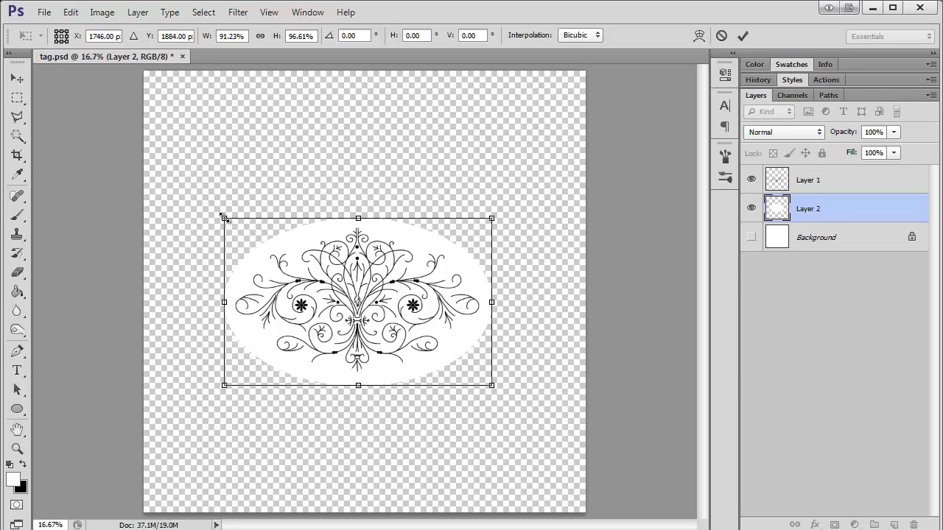
Step: Centre the ornament and white oval on each other, vertically and horizontally
key(u)
key(v)
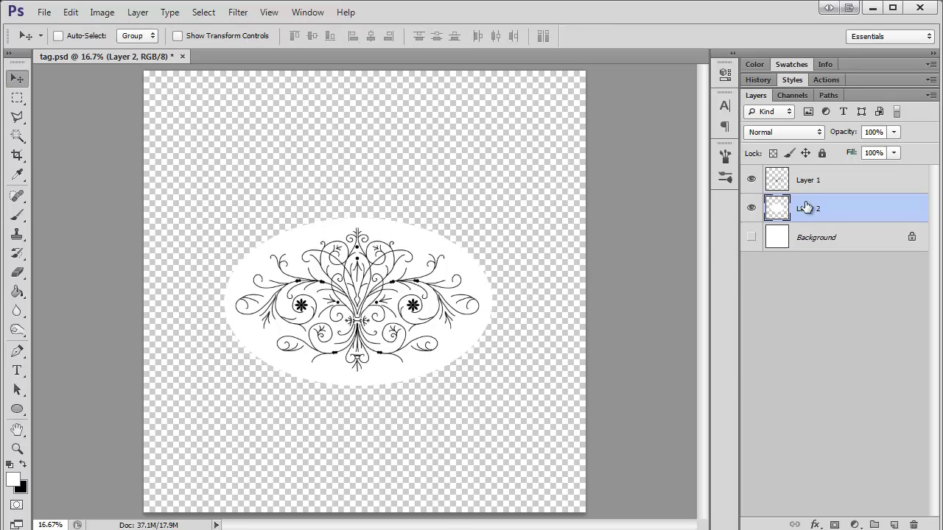
shift+click(840, 182)
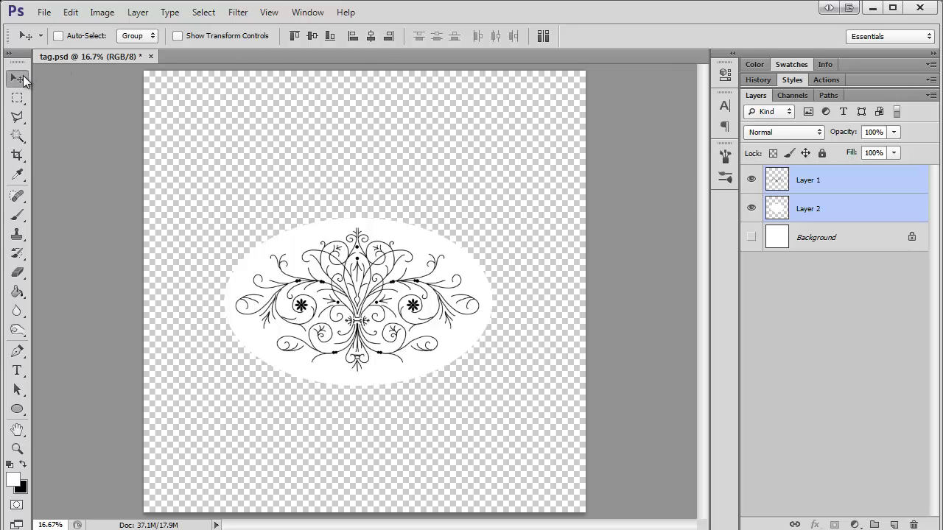
click(312, 35)
click(372, 35)
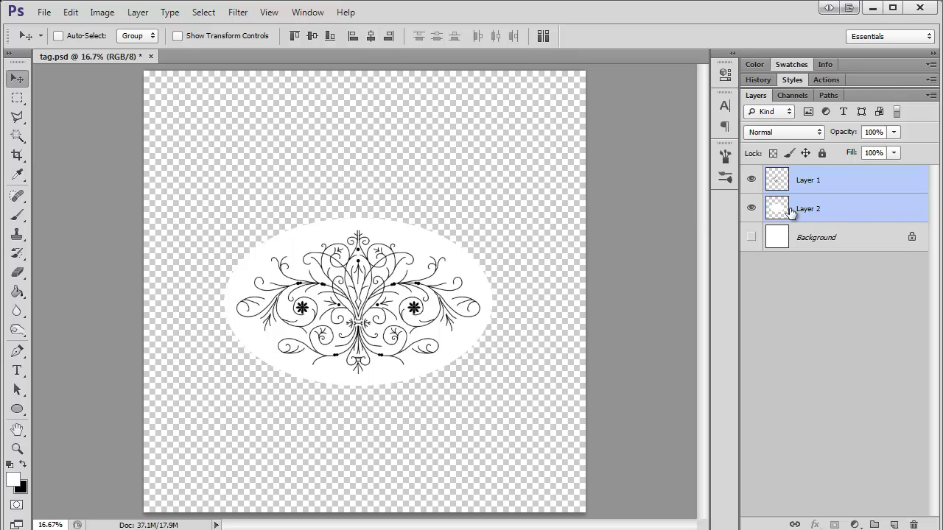
Step: Fill the ornament lines on Layer 1 with sampled pink using the Paint Bucket
click(852, 186)
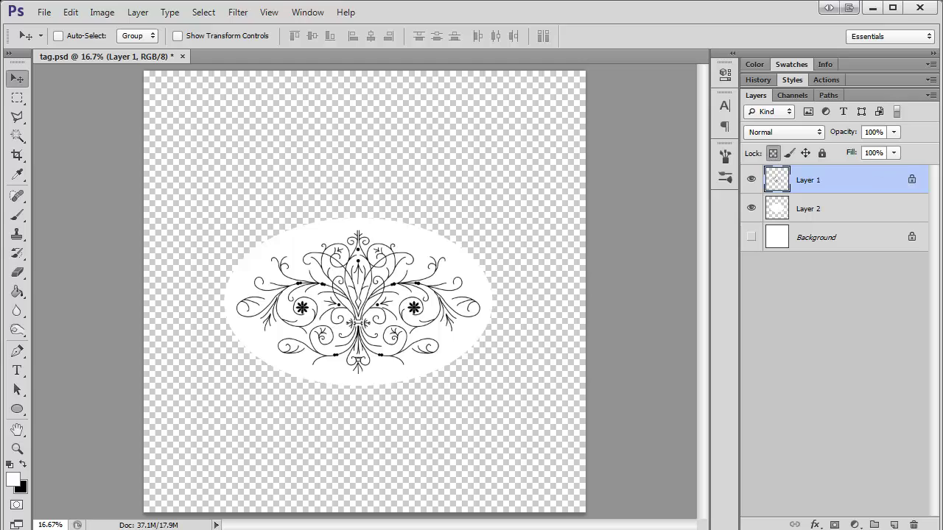
key(i)
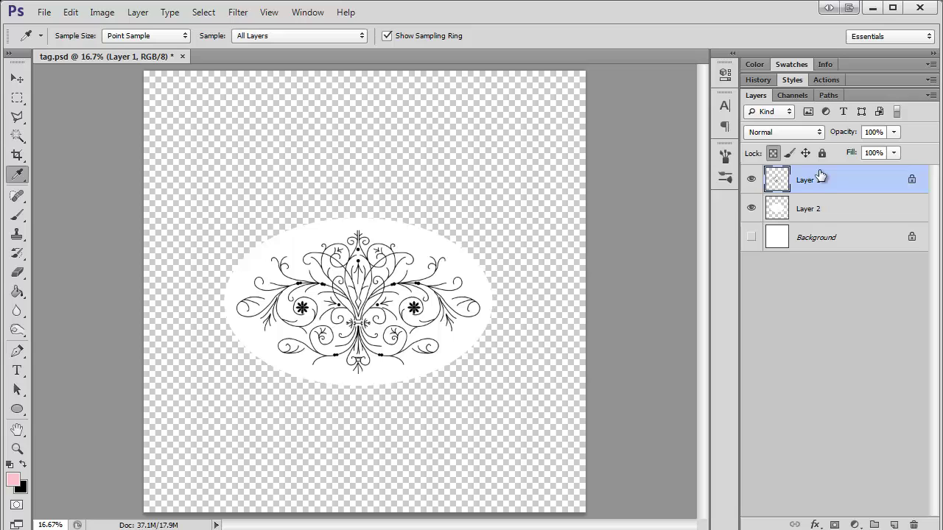
key(z)
click(304, 293)
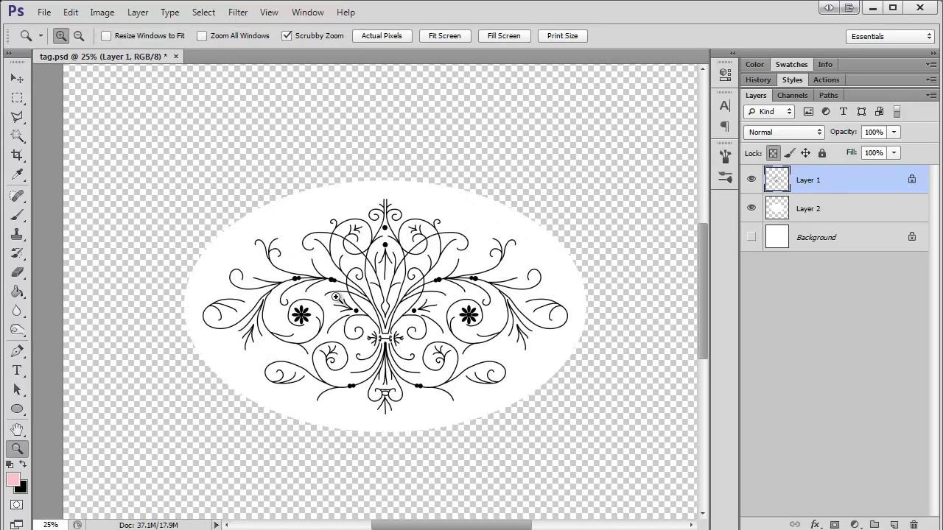
click(305, 293)
key(g)
click(290, 320)
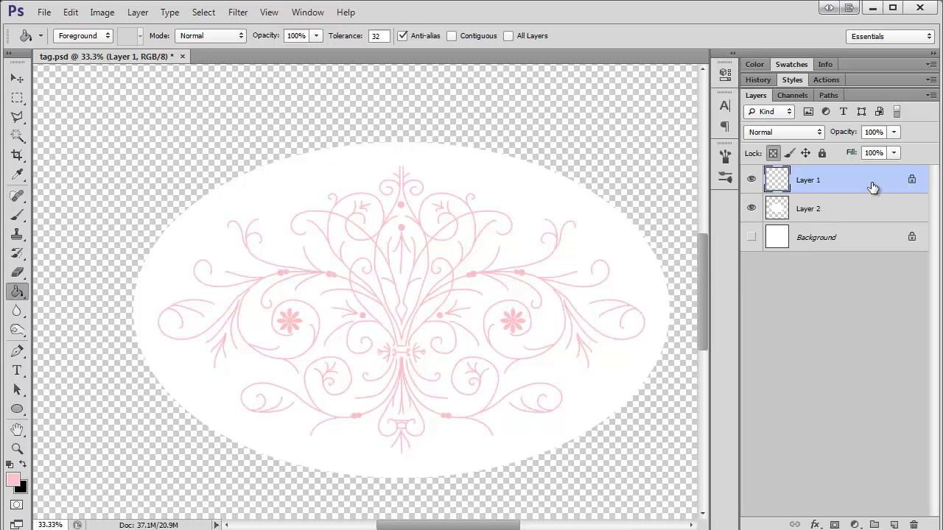
Step: Give Layer 1 a 2 px outside Stroke in the pink foreground colour
double_click(848, 187)
drag(817, 231, 435, 84)
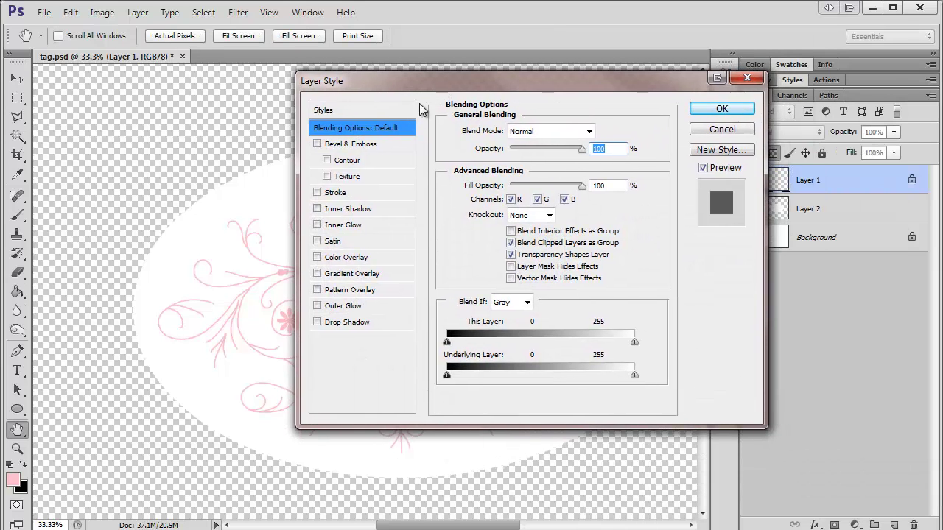
click(335, 193)
click(473, 230)
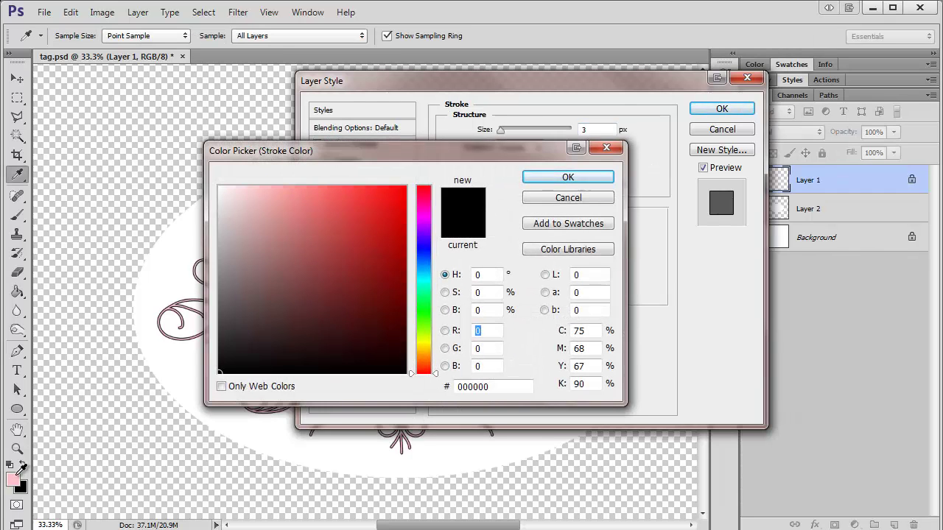
click(20, 475)
click(594, 181)
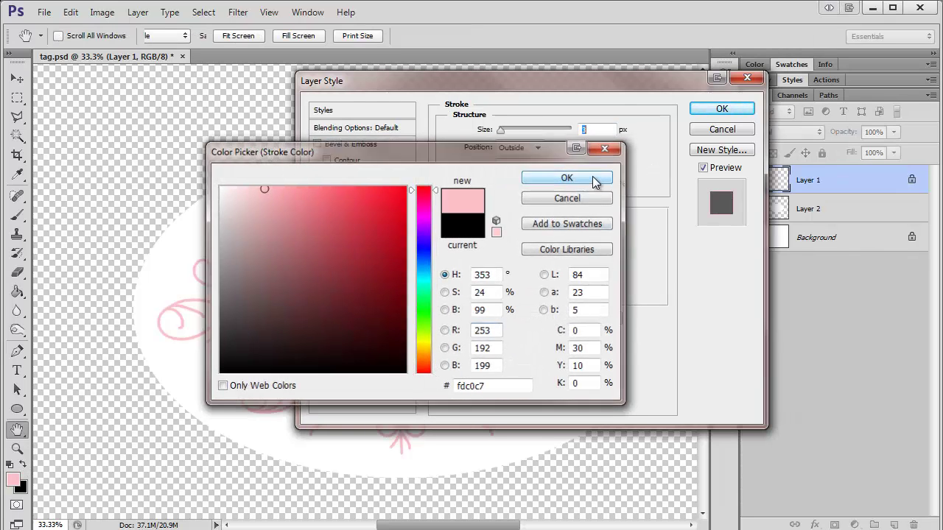
drag(567, 90, 650, 107)
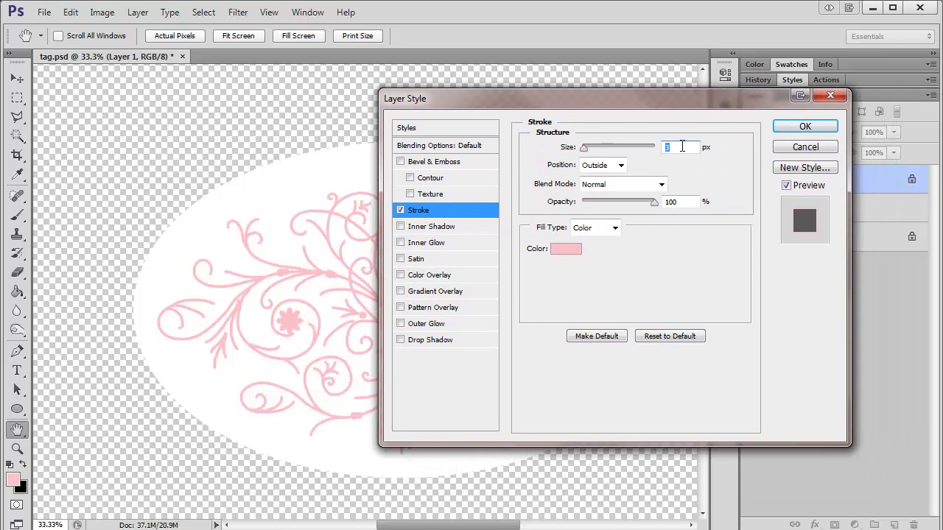
click(805, 126)
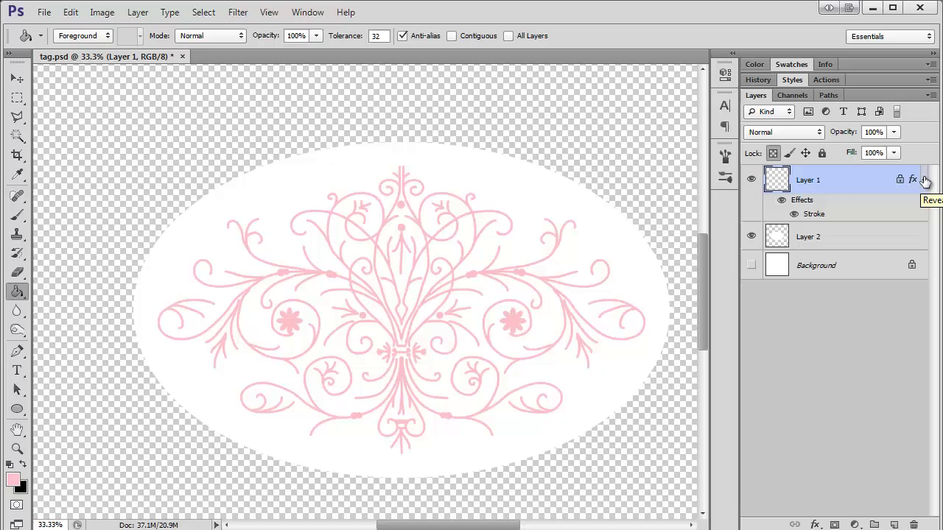
Step: Rasterize the pink stroke into the ornament layer and hide the white oval
right_click(859, 189)
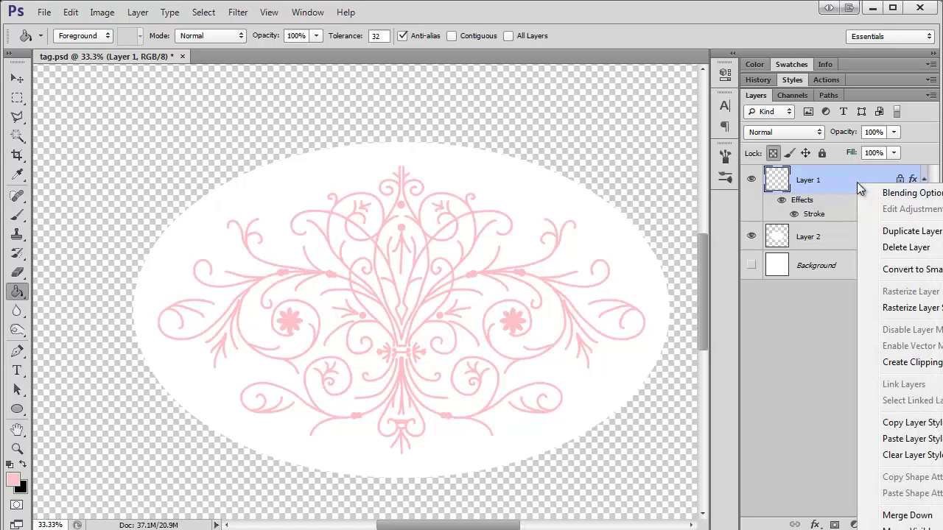
click(900, 308)
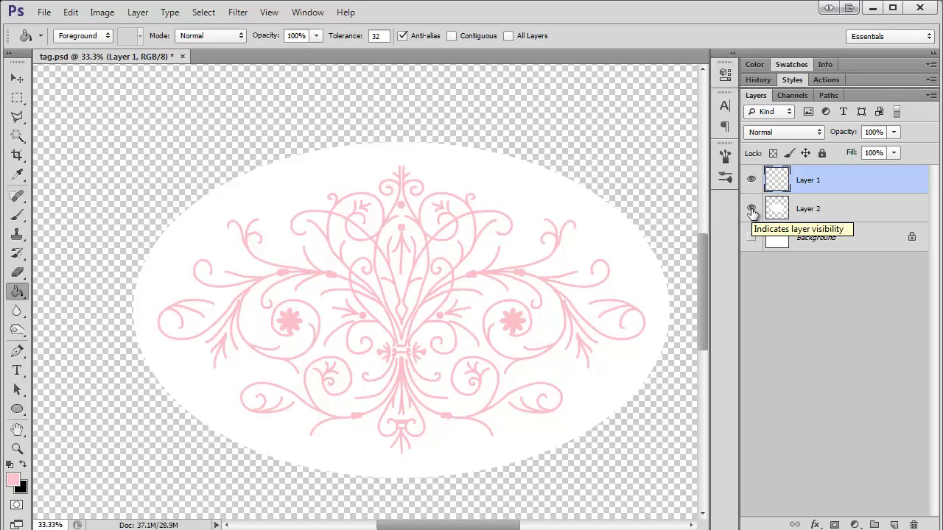
click(751, 210)
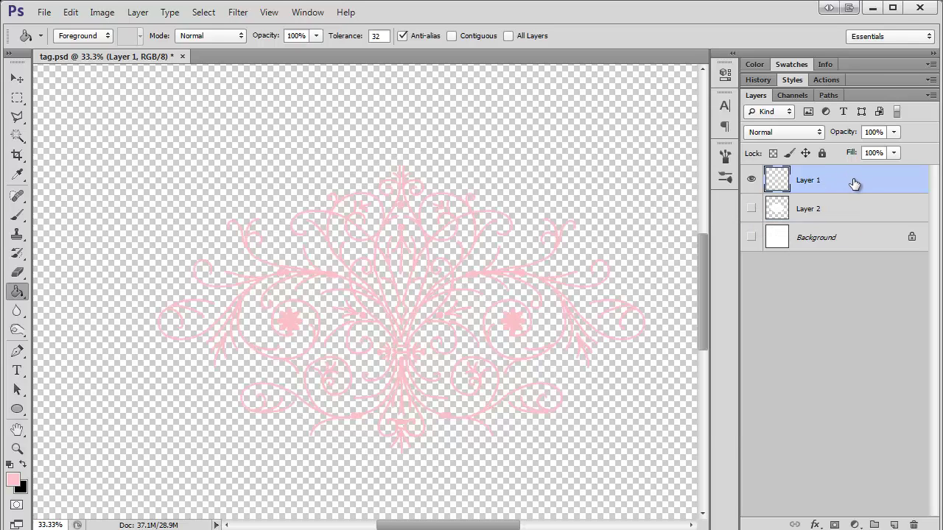
Step: Add a 10 px cream #f1efe3 Stroke to the ornament layer
double_click(854, 183)
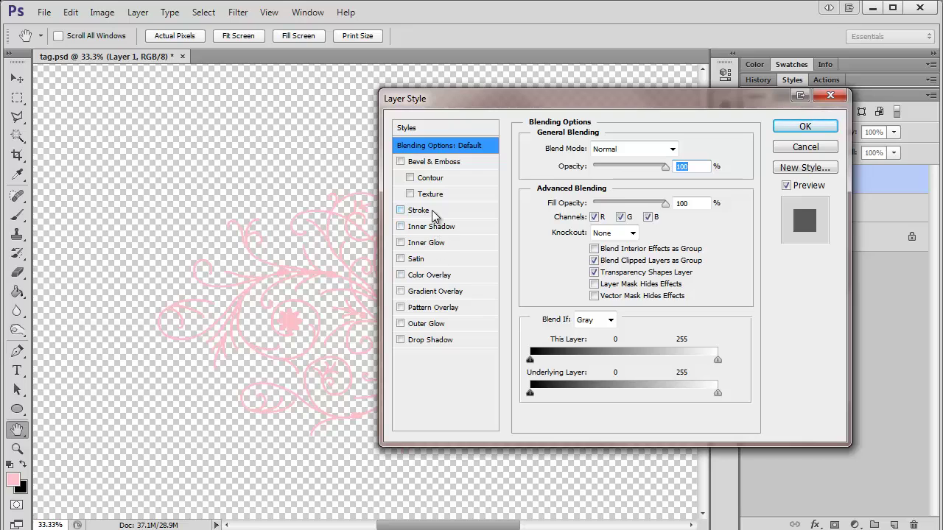
click(420, 210)
click(560, 248)
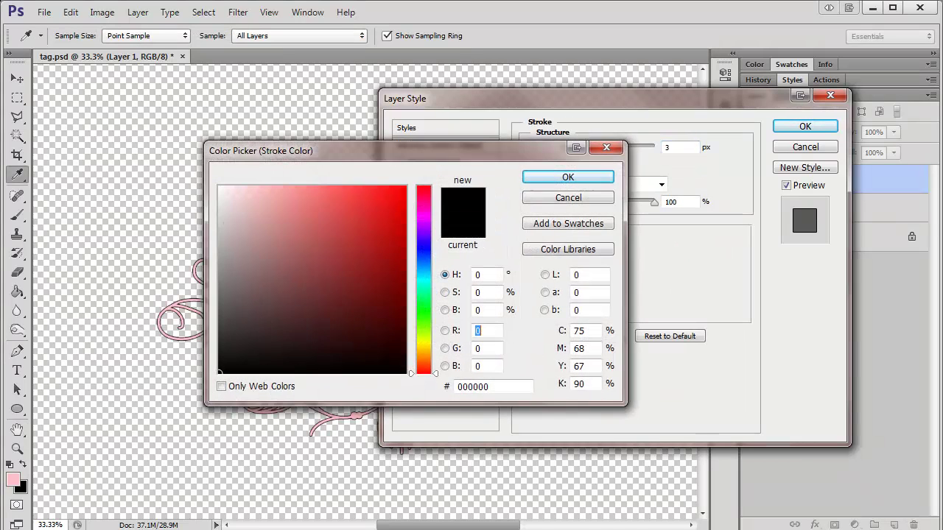
click(802, 200)
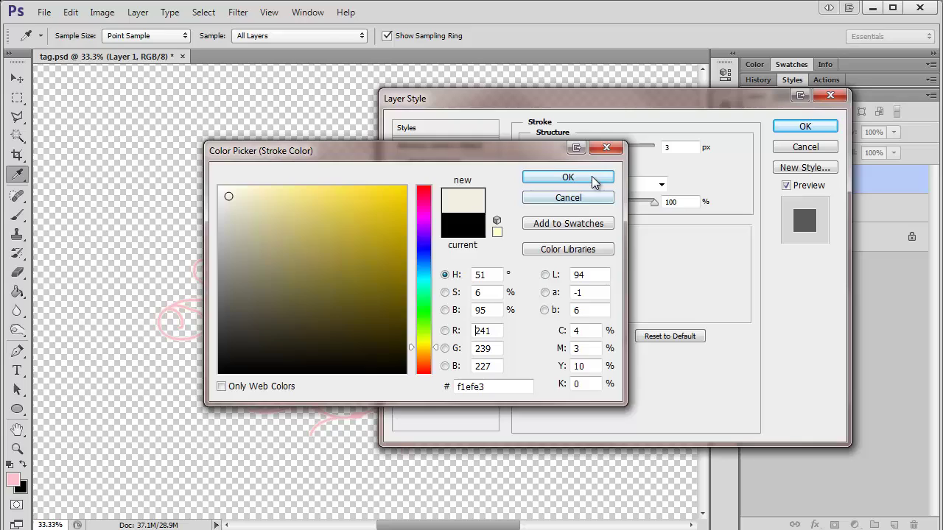
click(567, 178)
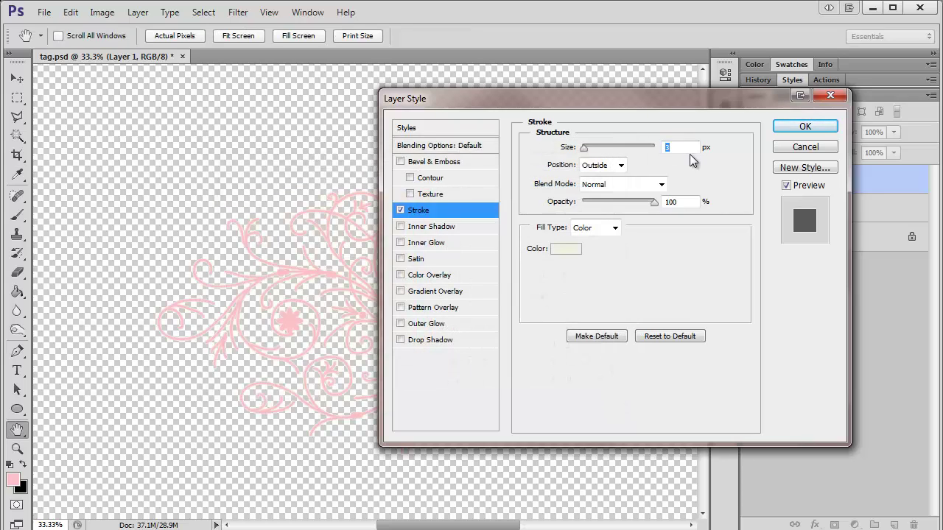
text(5)
text(10)
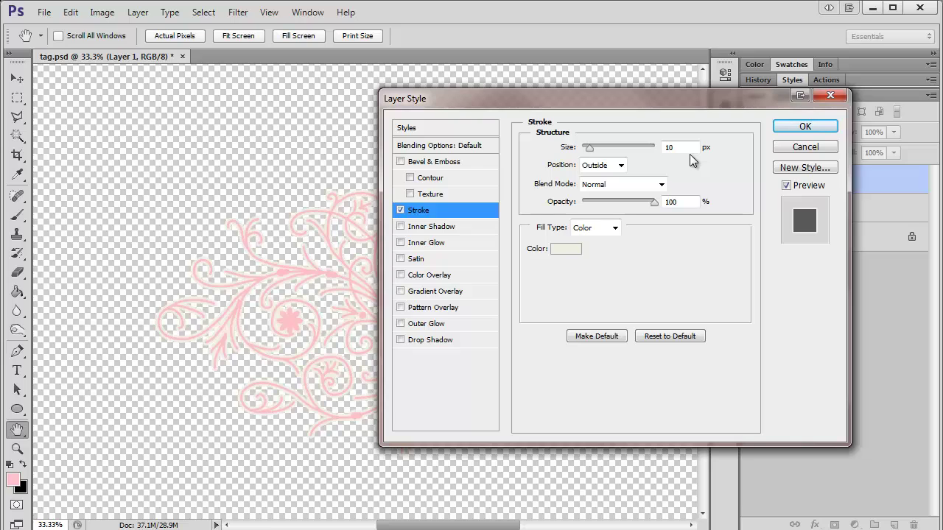
key(Return)
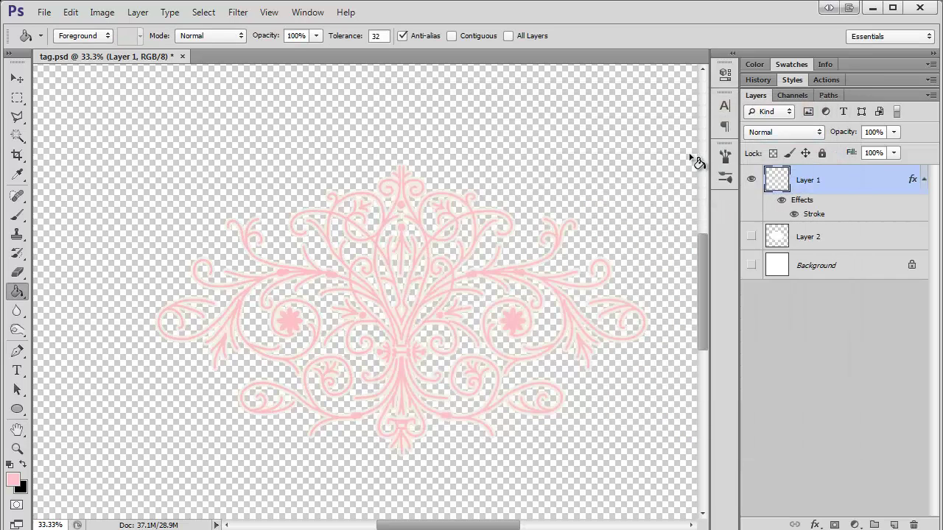
Step: Show the white oval Layer 2 again and duplicate it
click(924, 180)
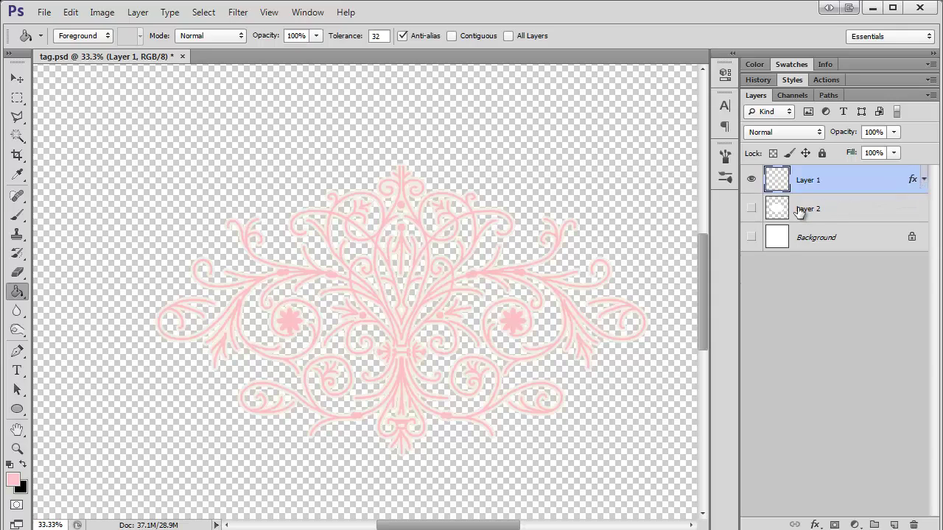
click(752, 209)
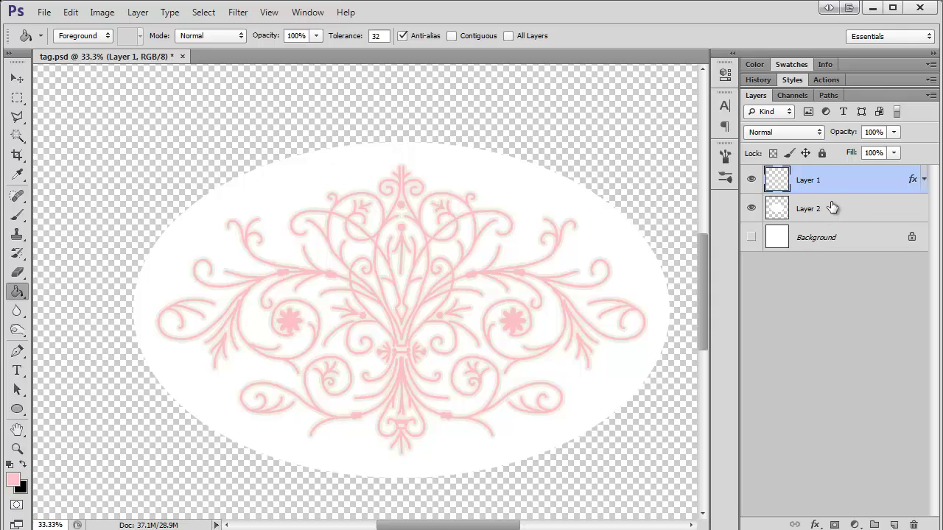
click(851, 219)
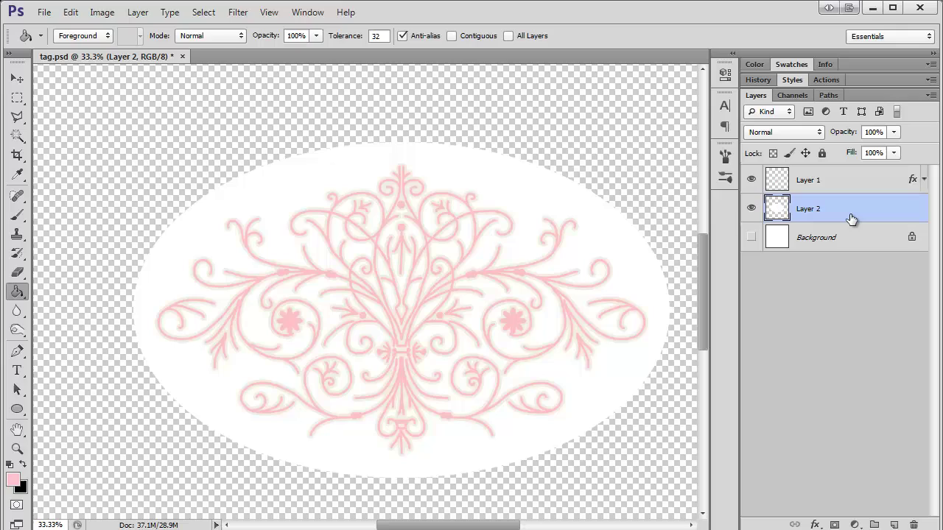
key(ctrl+j)
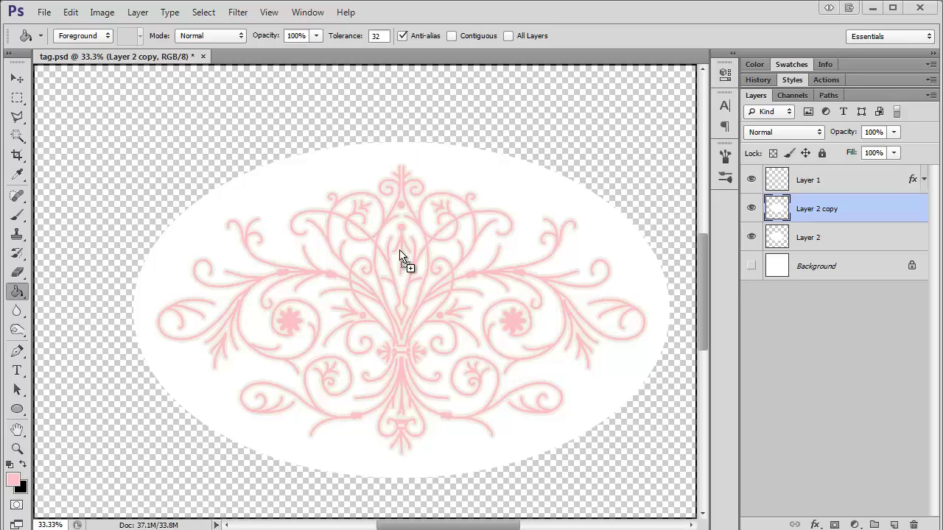
Step: Place the linen paper marisalerin-solid10 and clip it to the oval copy
drag(400, 258, 354, 246)
key(Return)
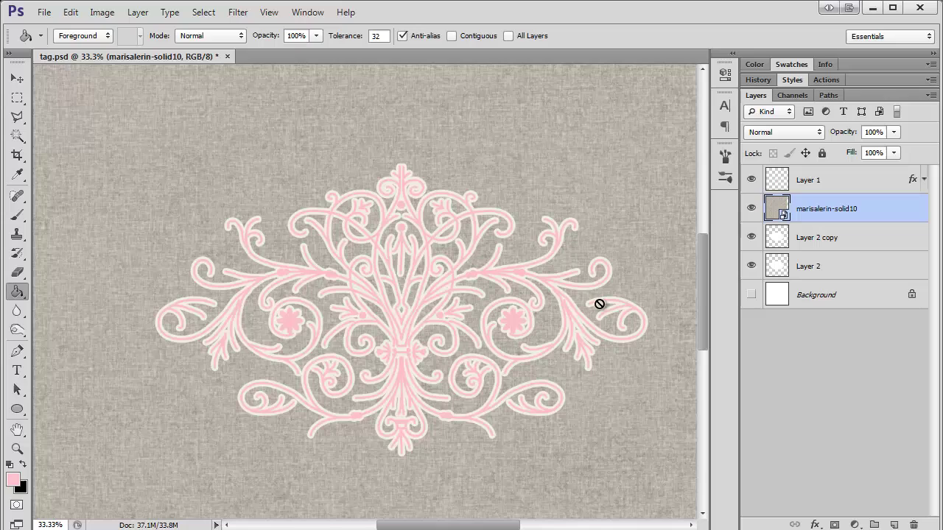
right_click(879, 211)
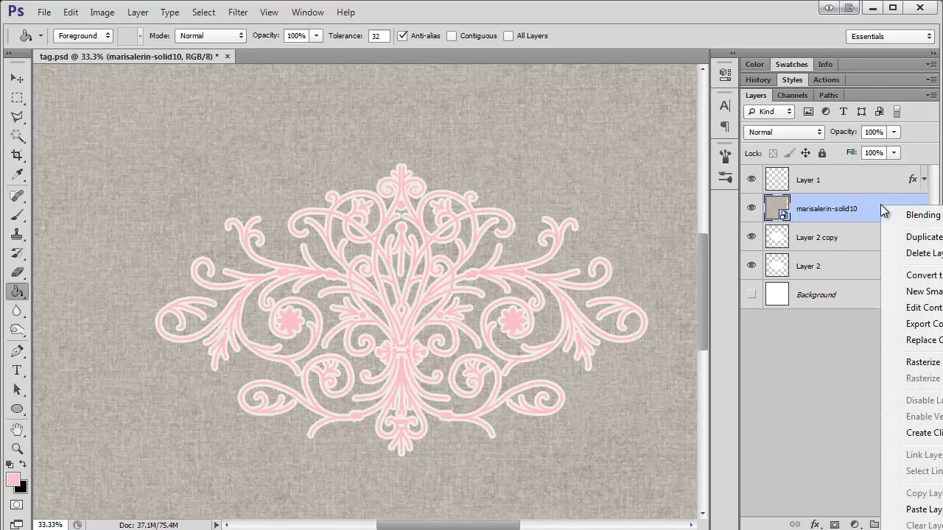
click(919, 433)
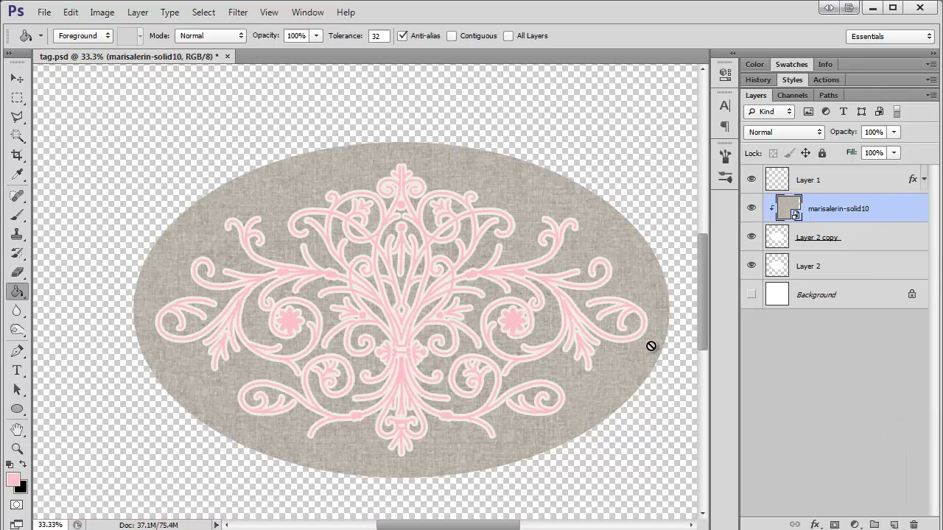
Step: Give oval Layer 2 a 20 px pink #fdc0c7 Stroke sampled from the ornament
double_click(859, 274)
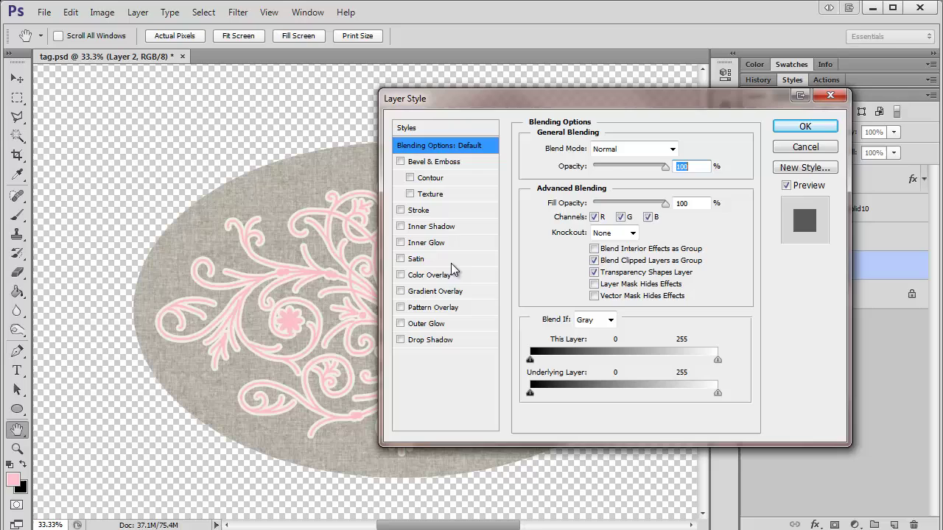
click(810, 129)
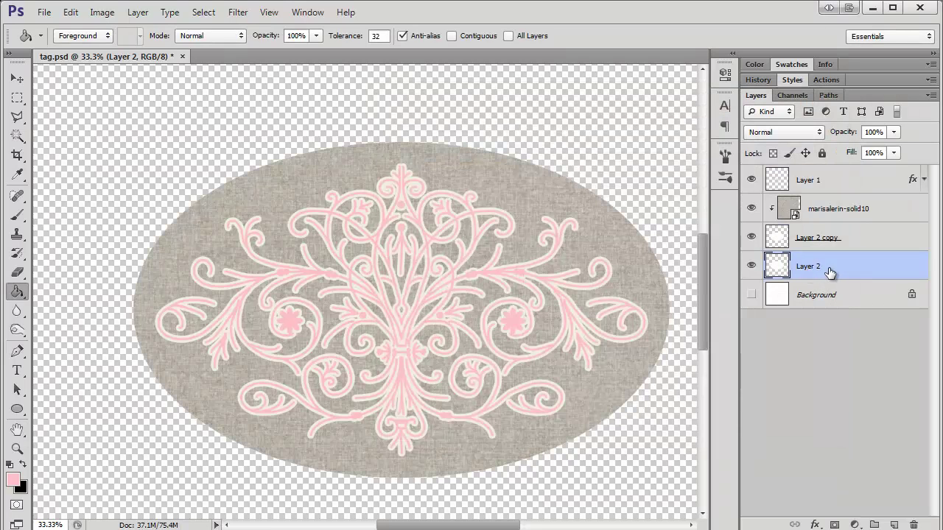
double_click(836, 273)
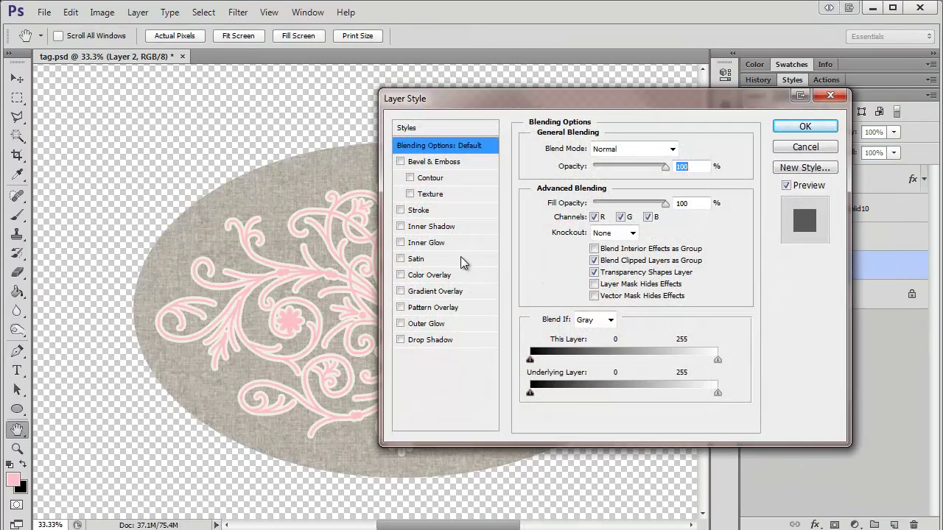
click(432, 213)
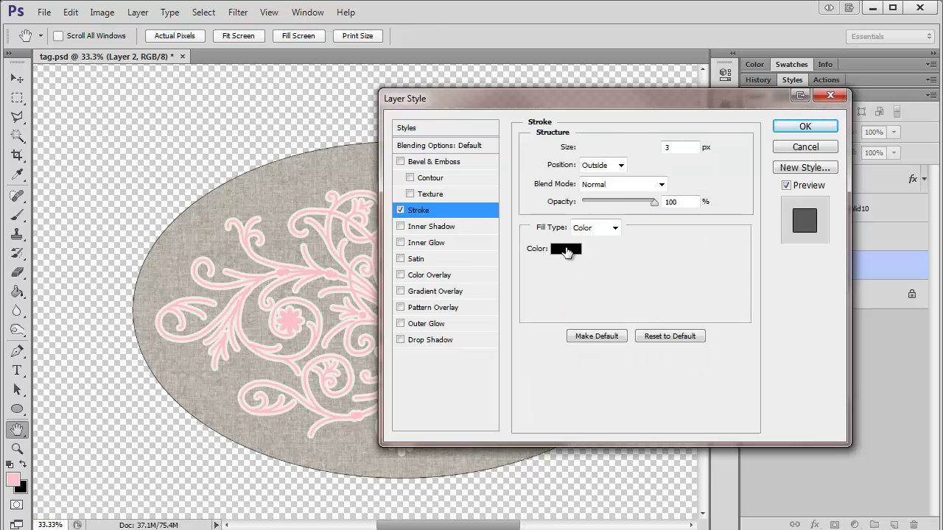
click(566, 252)
click(13, 478)
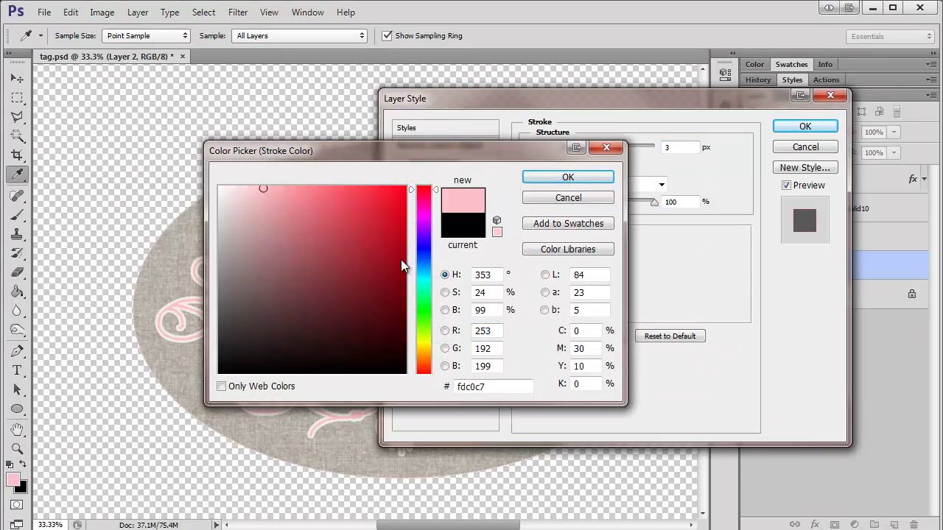
click(568, 179)
text(20)
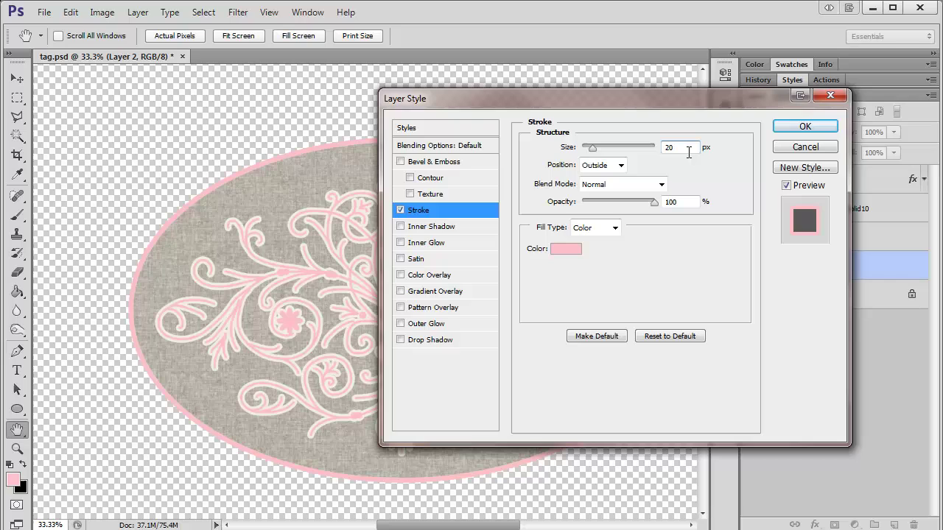
key(Return)
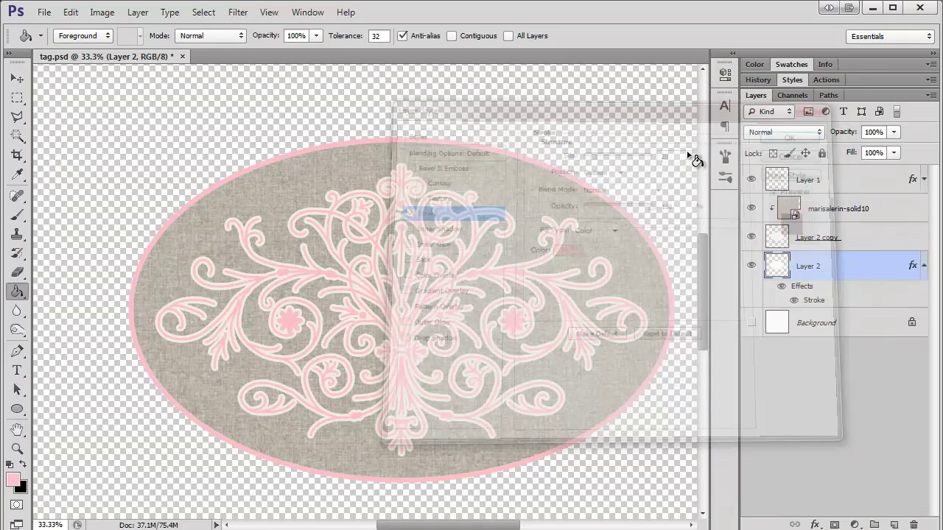
Step: Duplicate the pink-rimmed oval and set Layer 2's stroke colour to cream sampled from the canvas
key(ctrl+j)
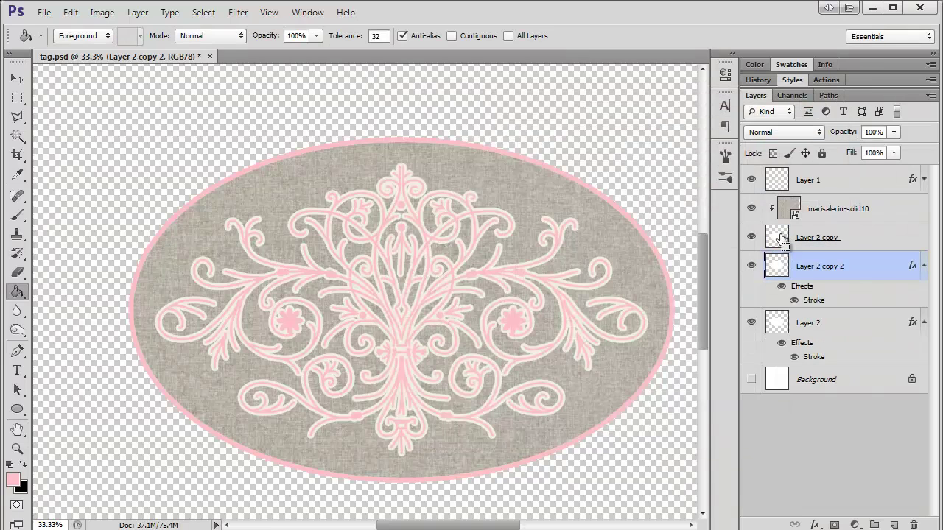
click(844, 328)
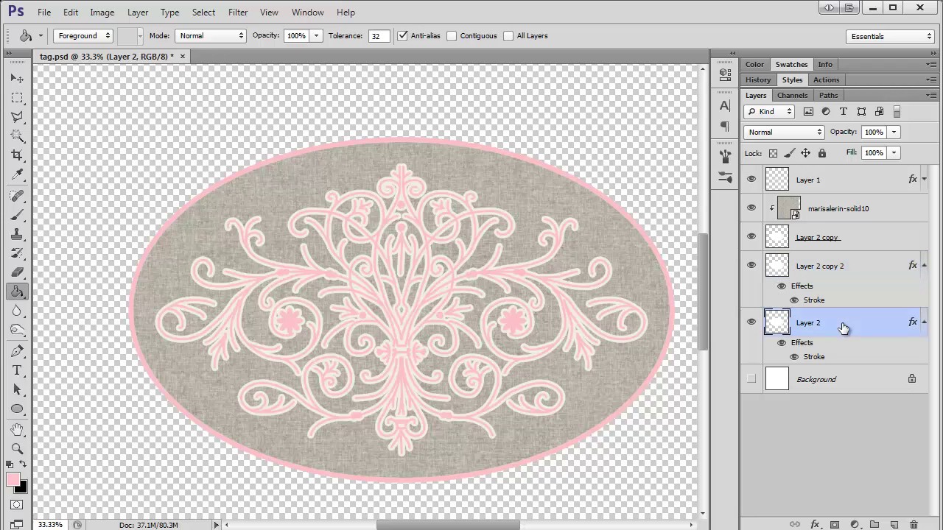
double_click(843, 328)
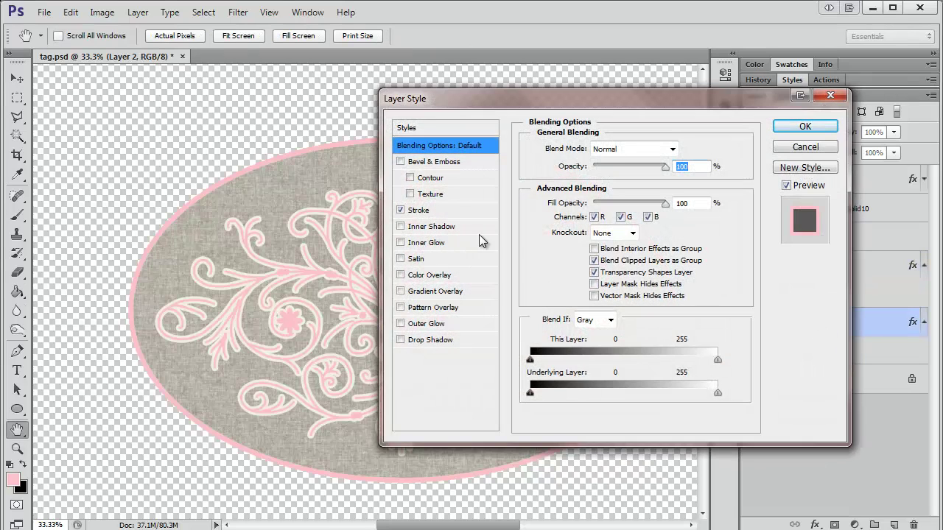
click(439, 210)
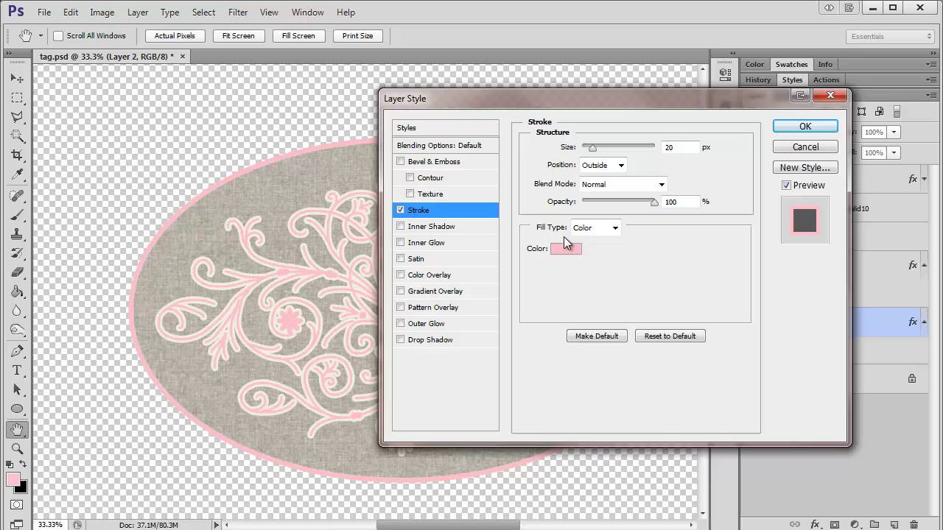
click(567, 245)
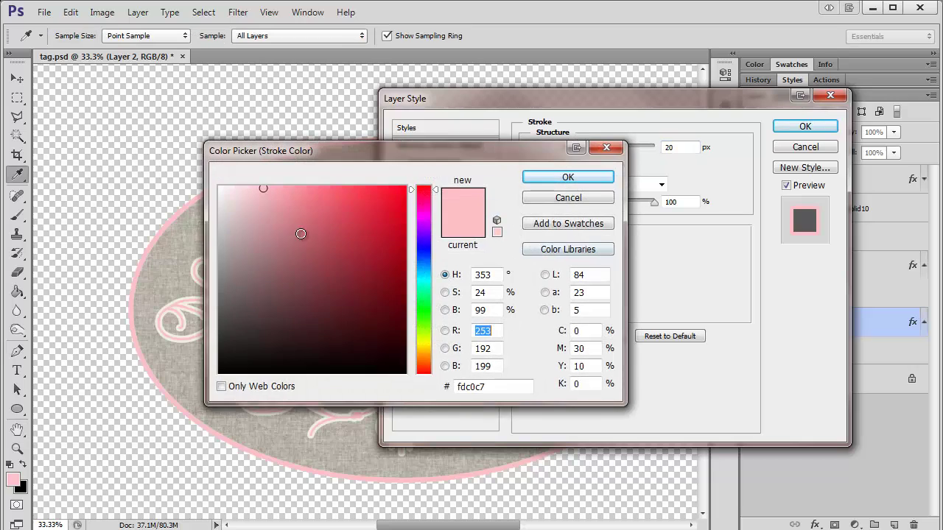
click(183, 295)
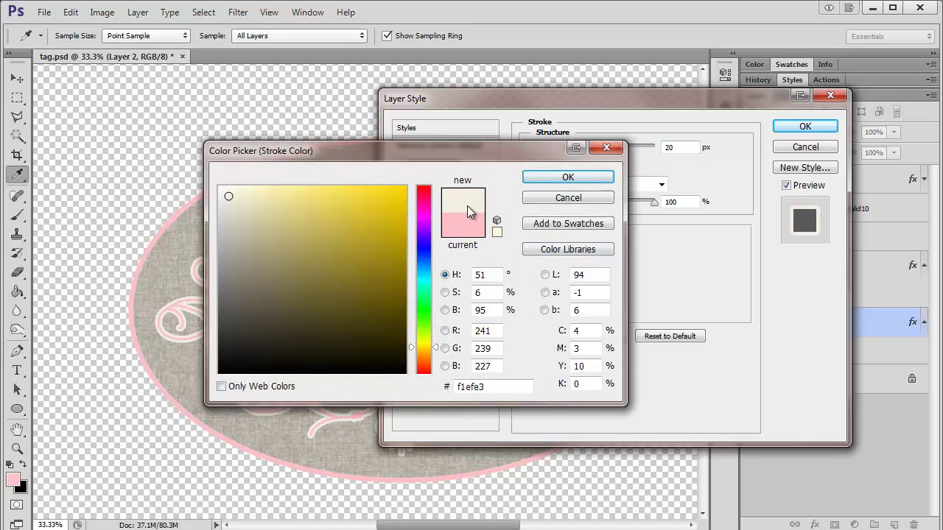
click(564, 177)
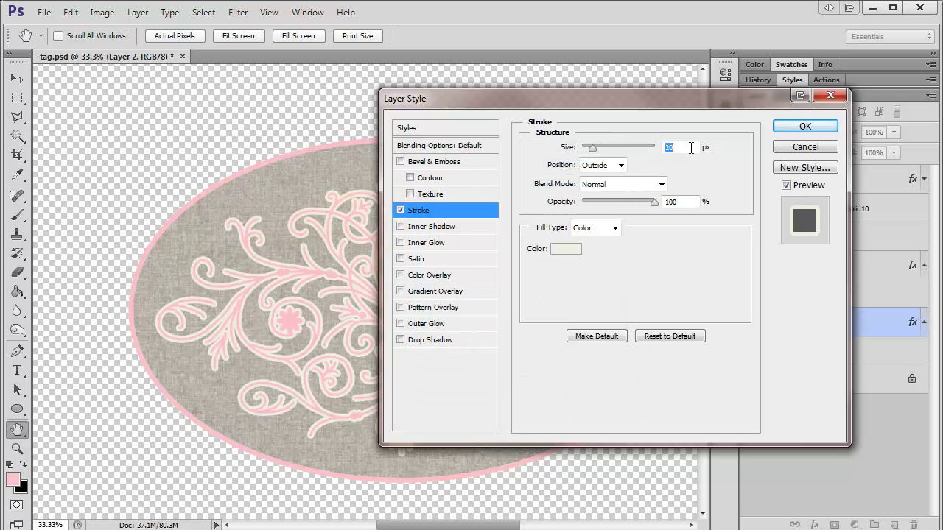
Step: Set Layer 2's cream outside stroke to 70 px and apply it
text(50)
key(BackSpace)
key(BackSpace)
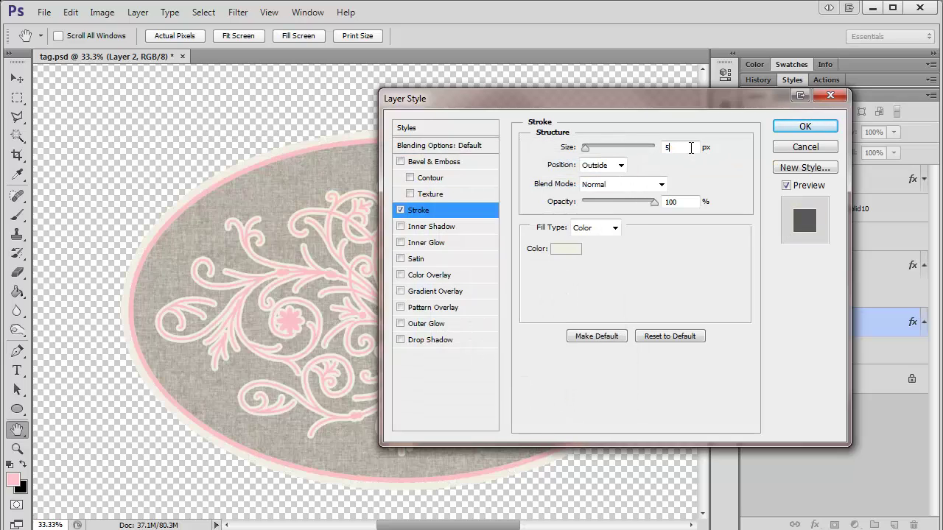
text(100)
key(BackSpace)
key(BackSpace)
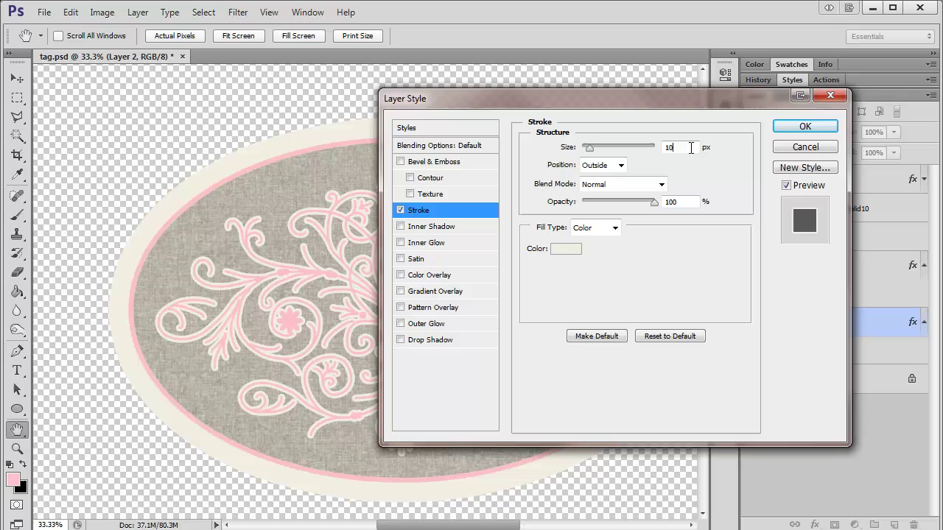
text(70)
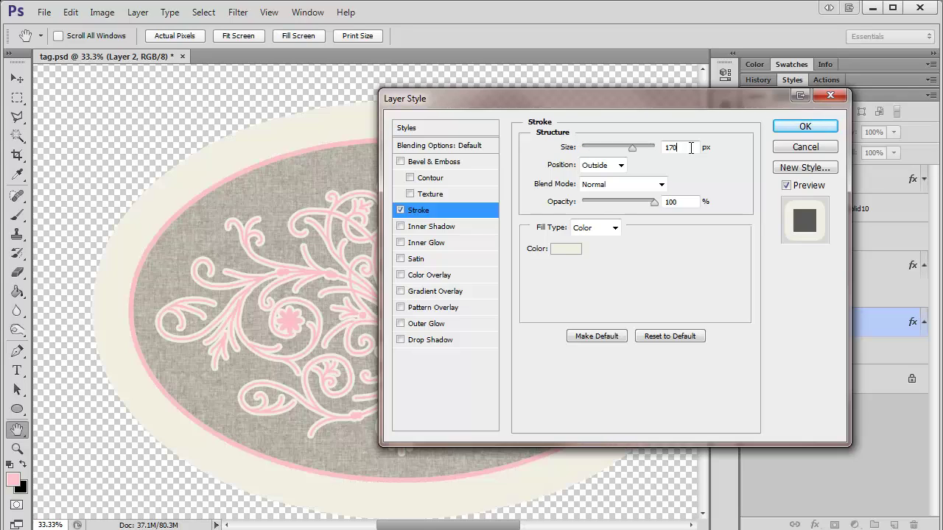
key(BackSpace)
key(BackSpace)
key(BackSpace)
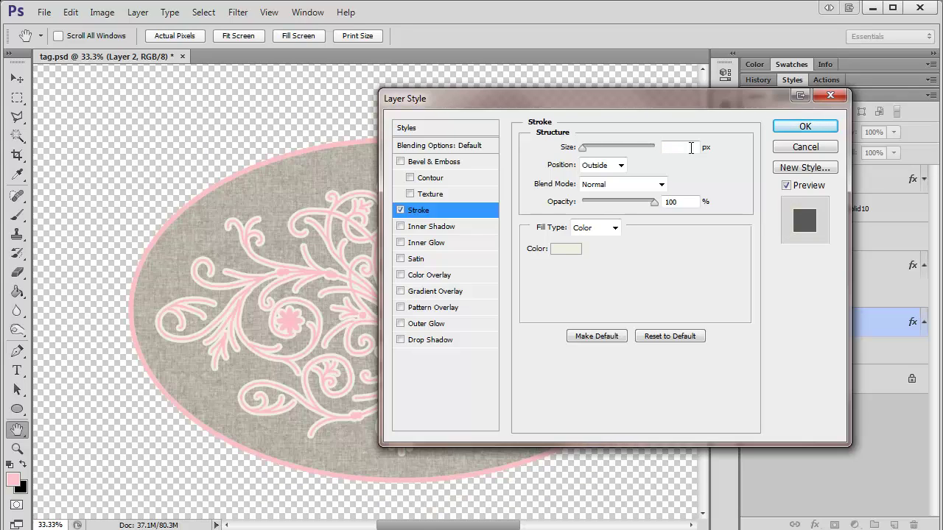
text(70)
key(Return)
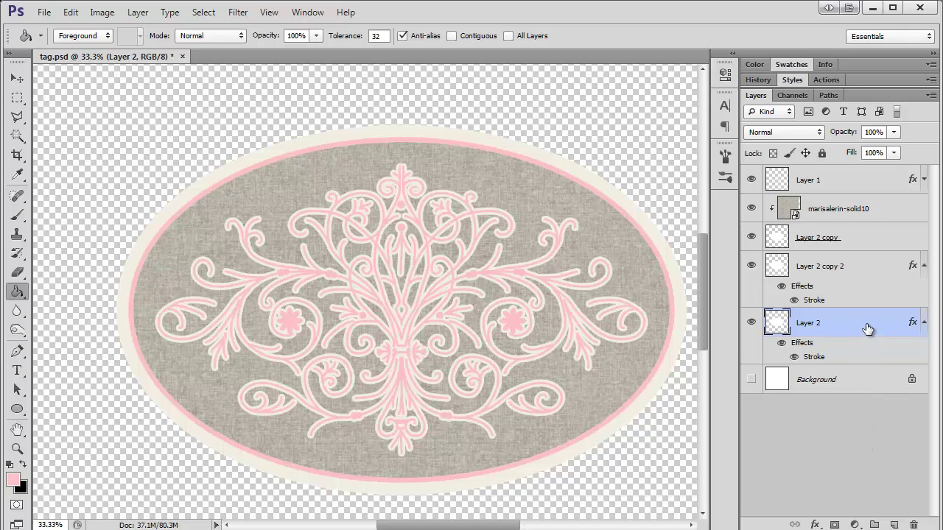
Step: Merge Layer 2 into a new empty Layer 3 to bake in its stroke
click(895, 525)
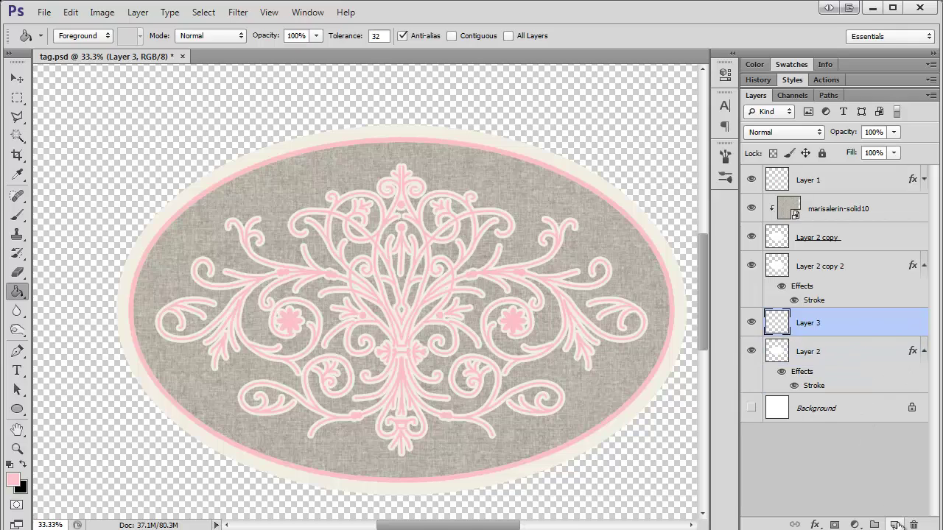
shift+click(848, 357)
right_click(847, 357)
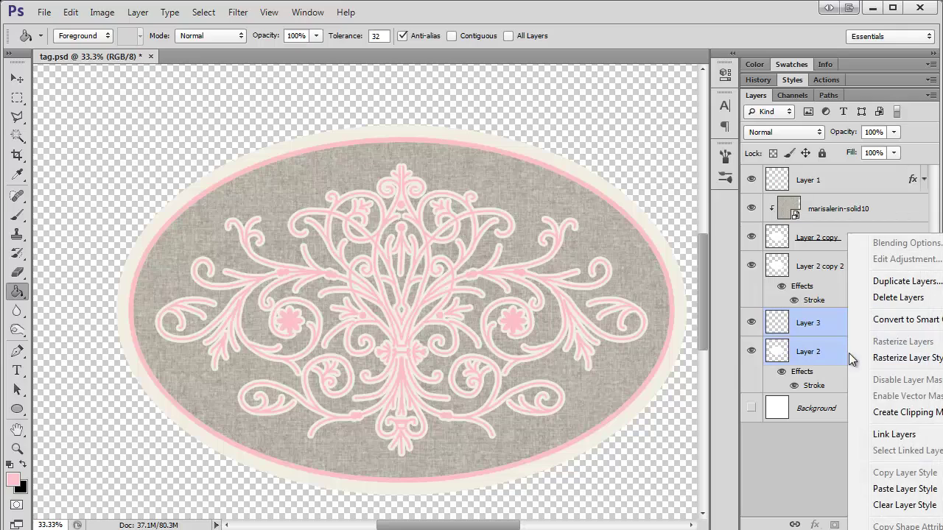
click(896, 529)
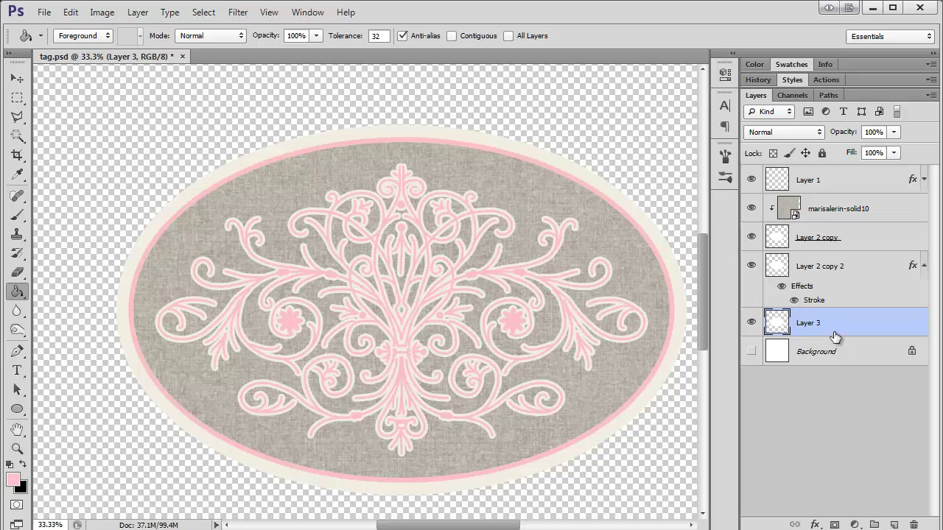
Step: Merge Layer 2 copy 2 into a new empty Layer 4 via the Layer menu
click(849, 269)
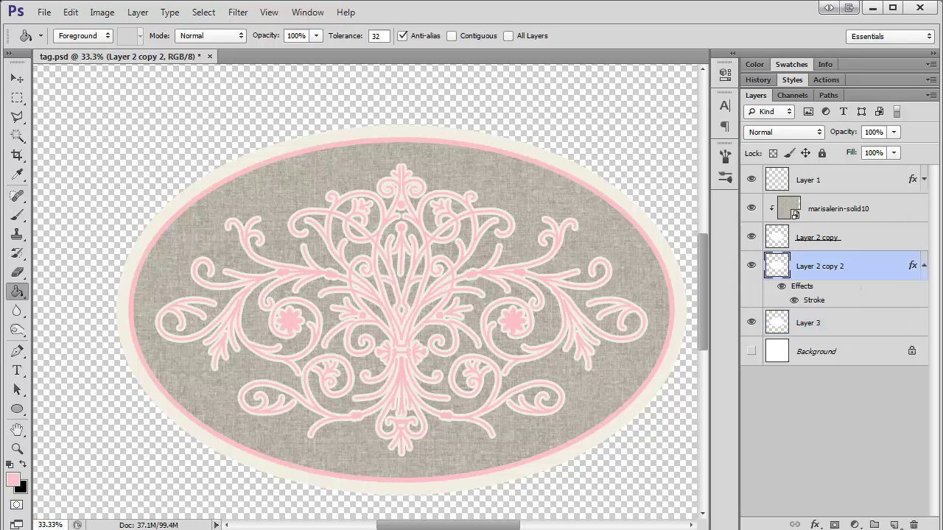
click(893, 524)
ctrl+click(849, 296)
right_click(849, 296)
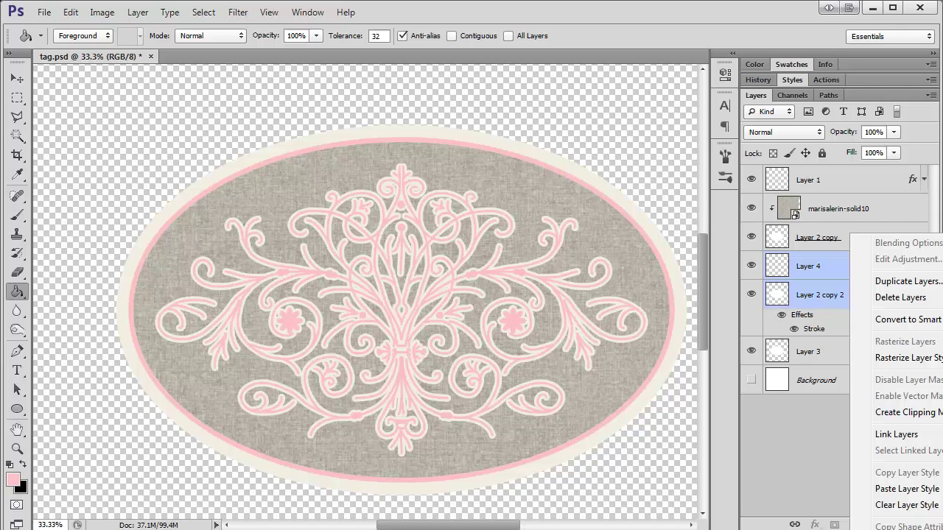
click(138, 12)
click(140, 14)
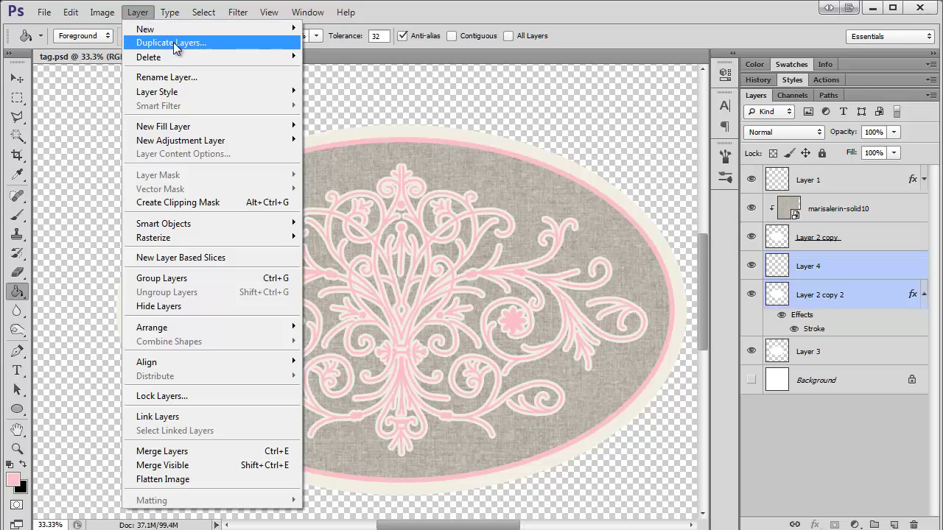
mouse_move(187, 92)
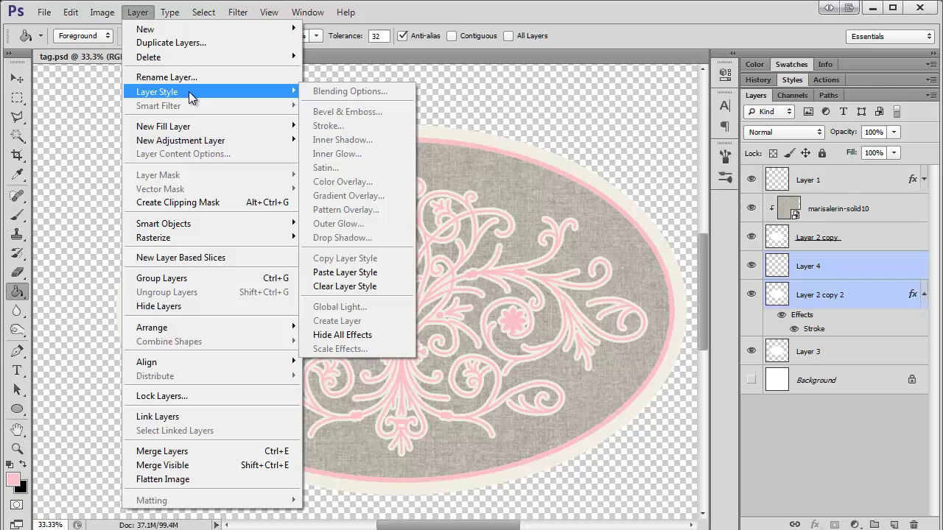
mouse_move(198, 132)
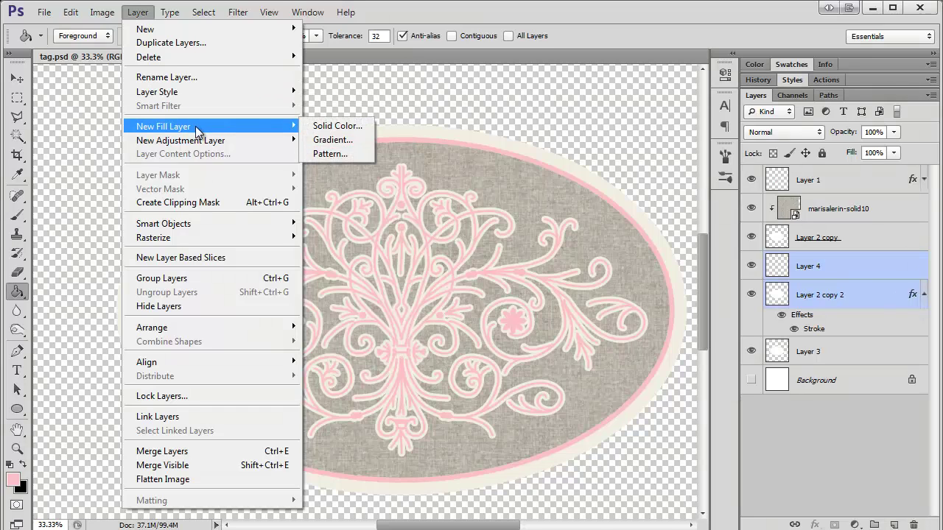
click(277, 450)
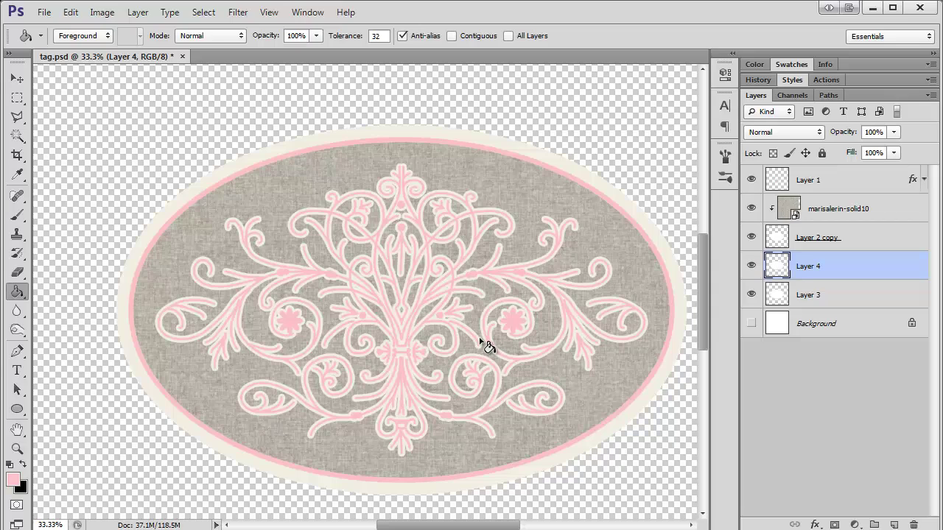
Step: Place the pink solid05 paper and clip it to the pink rim Layer 4
key(h)
drag(506, 328, 453, 302)
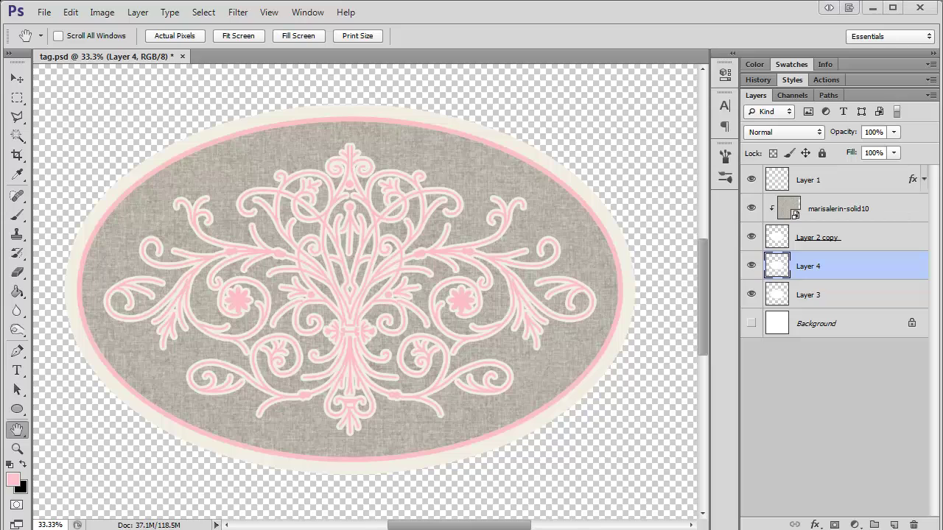
drag(0, 184, 91, 174)
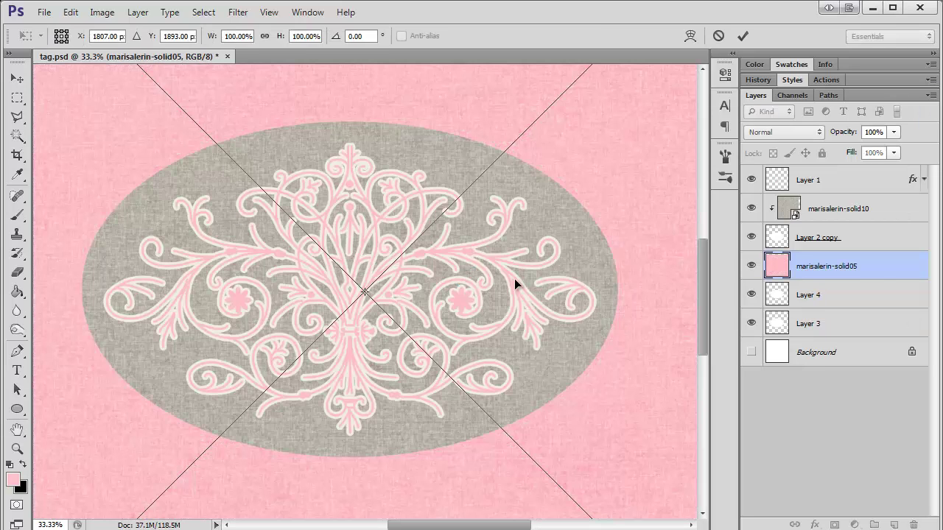
key(Return)
right_click(861, 262)
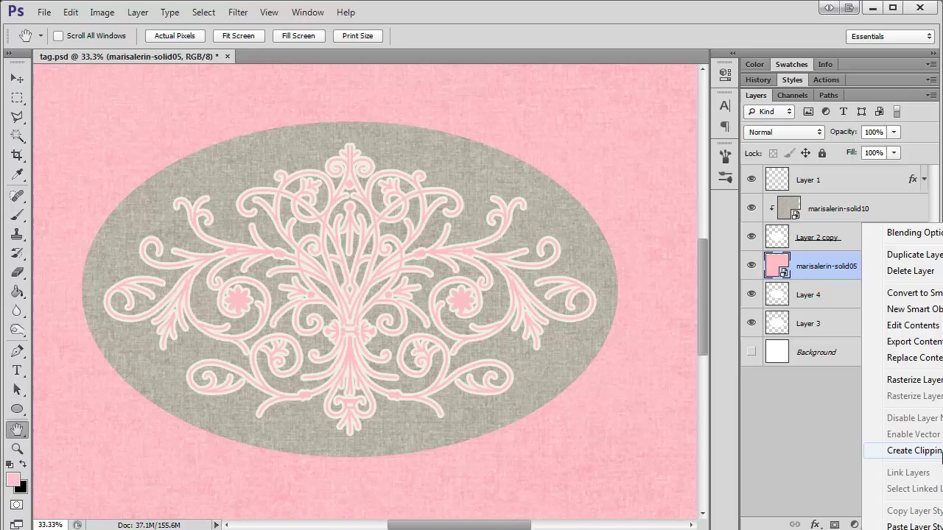
click(914, 450)
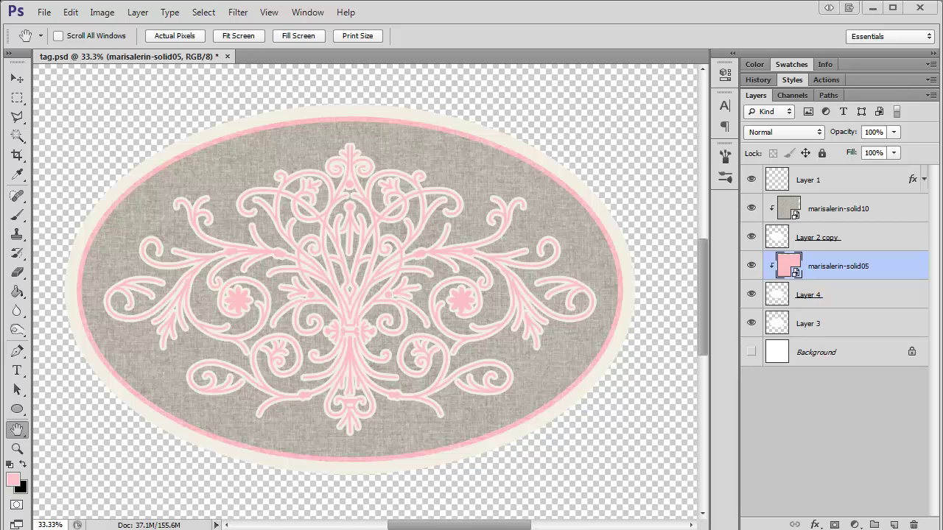
Step: Place marisalerin-ephemera16-music paper below Layer 4 and clip it to Layer 3
drag(693, 305, 590, 305)
key(Return)
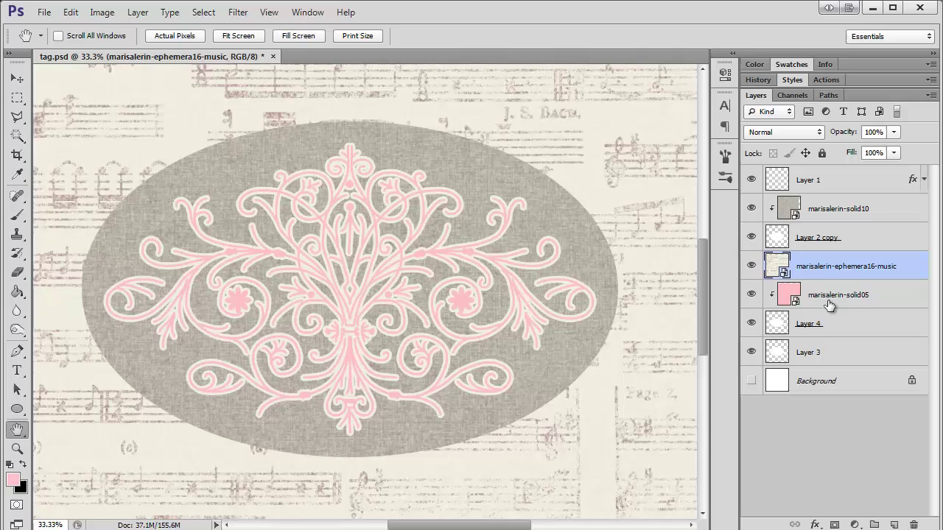
drag(858, 267, 847, 347)
right_click(853, 327)
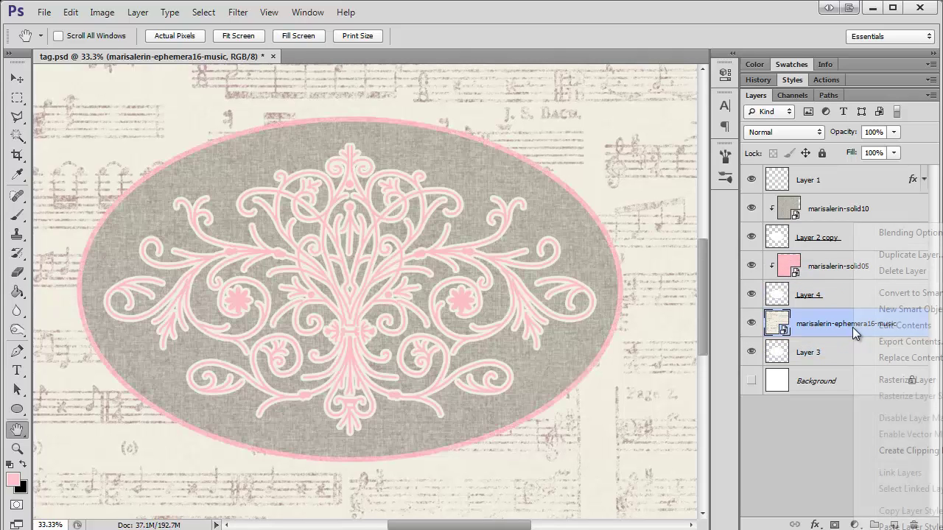
click(910, 450)
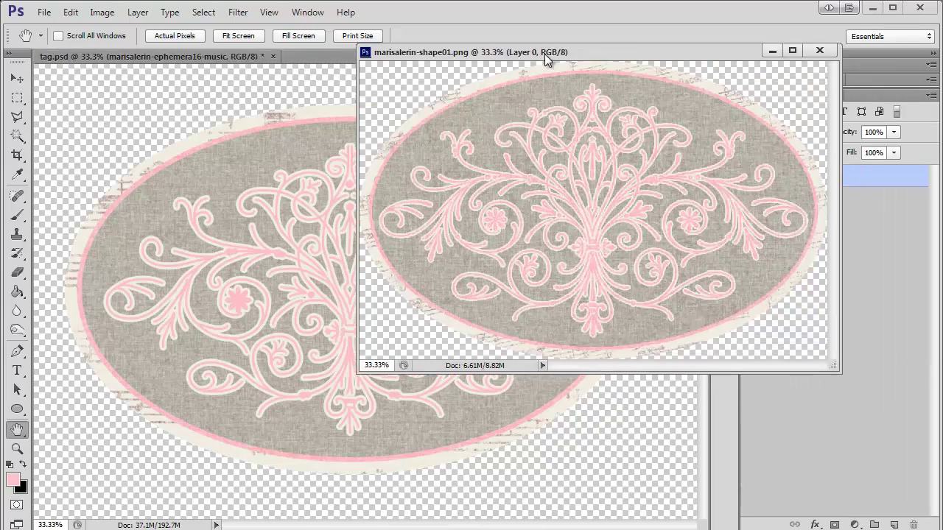
Step: Dock marisalerin-shape01.png as a second tab next to tag.psd, then return to tag.psd
drag(544, 53, 490, 58)
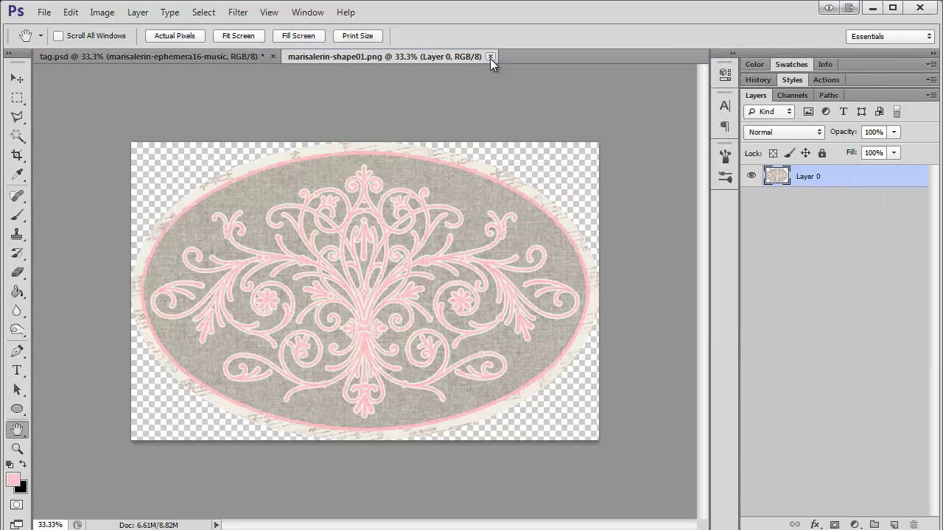
click(165, 62)
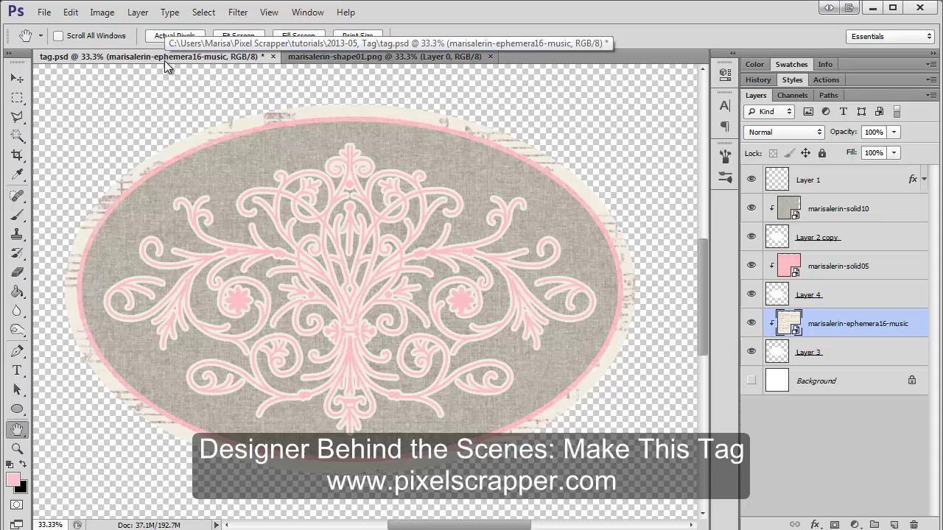